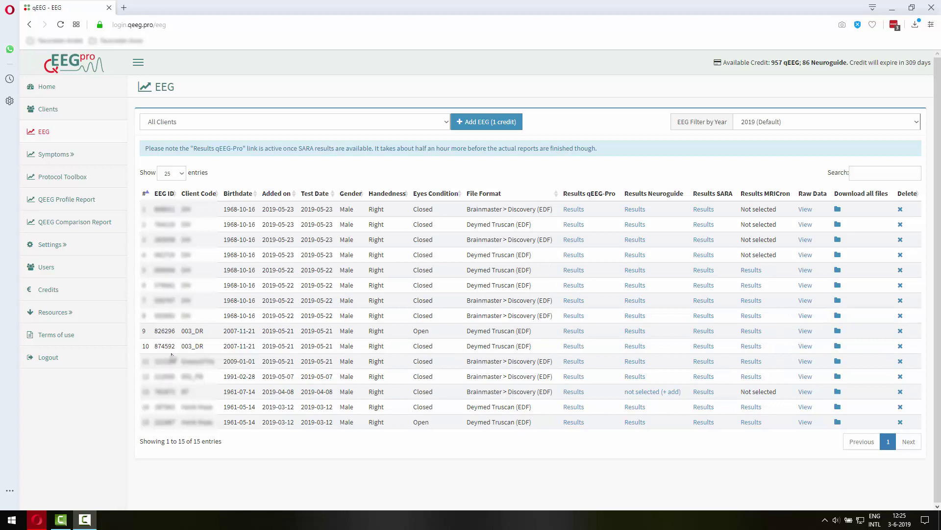
# Examine the client's two EEG records in rows 9 and 10, one with eyes open and one with eyes closed
pyautogui.moveTo(154, 331); pyautogui.dragTo(301, 331)
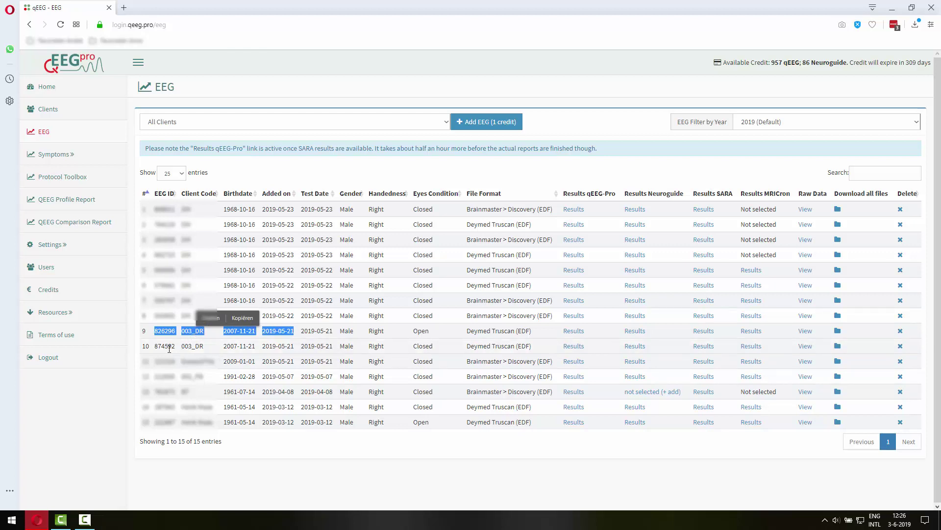
pyautogui.moveTo(156, 347); pyautogui.dragTo(206, 348)
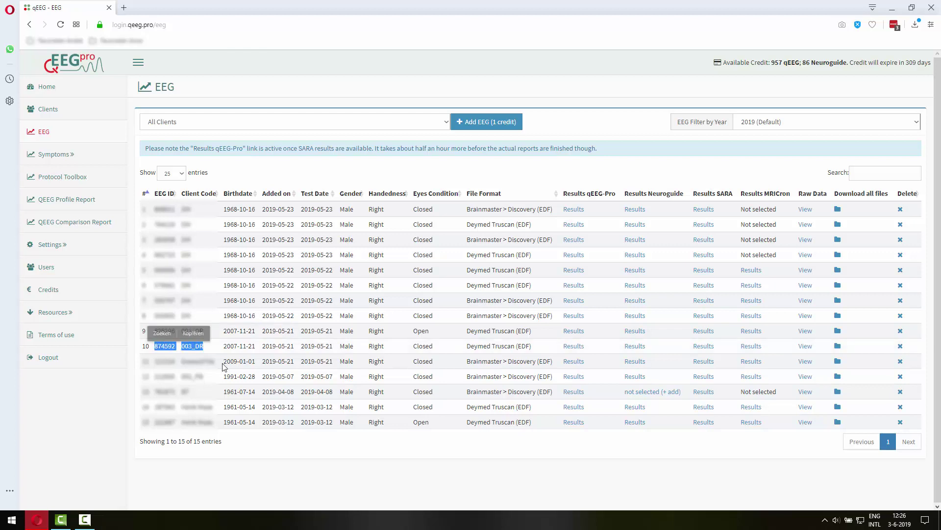
pyautogui.click(279, 334)
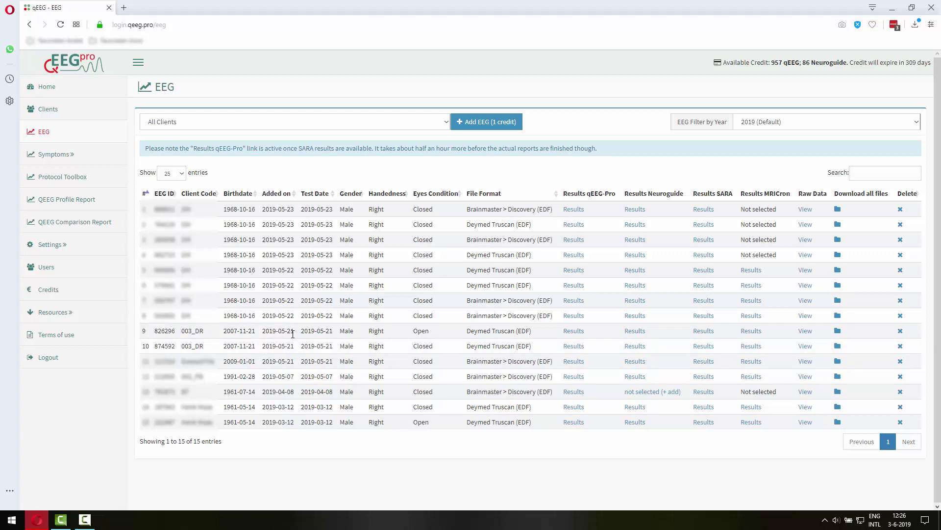
# Download and open the Linked Ears PDF from the row 9 EEG's qEEG-Pro results and view the Z-scored FFT Absolute Power page
pyautogui.click(570, 331)
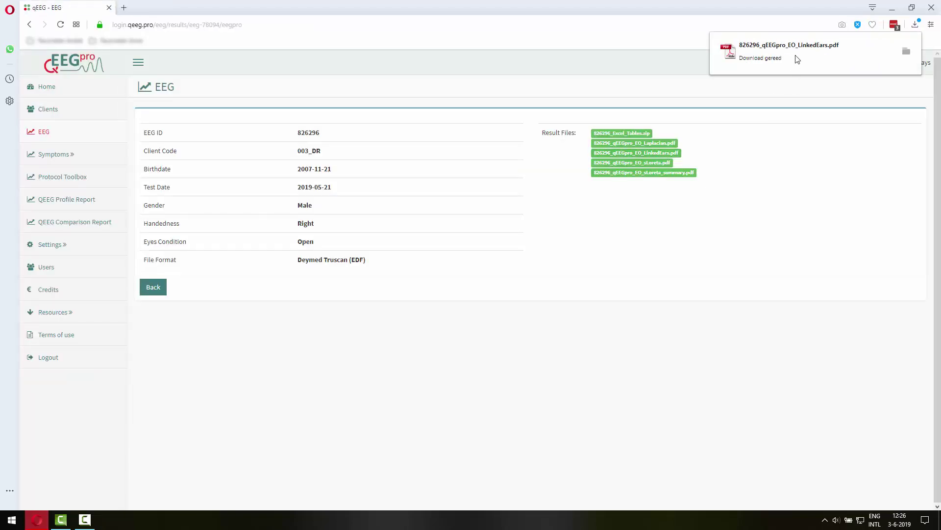
pyautogui.click(796, 56)
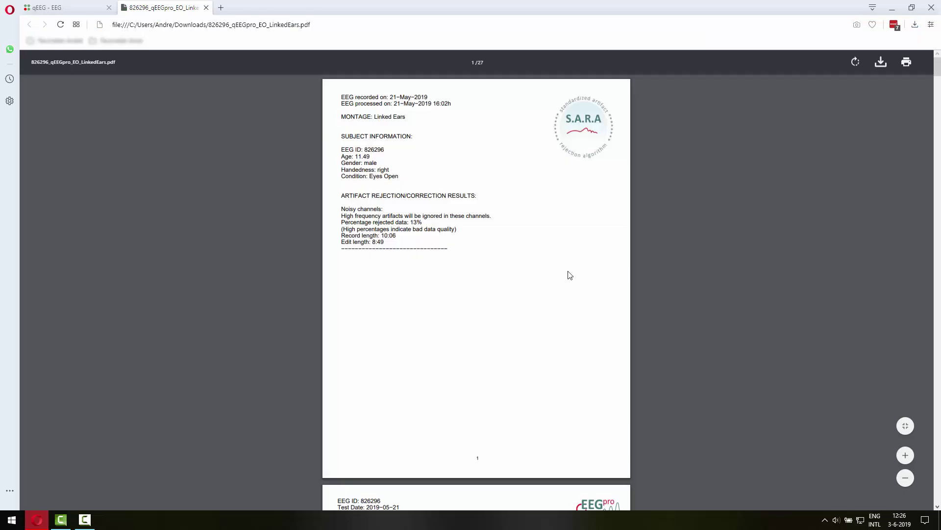
pyautogui.scroll(-1, 568, 272)
pyautogui.scroll(-17, 568, 274)
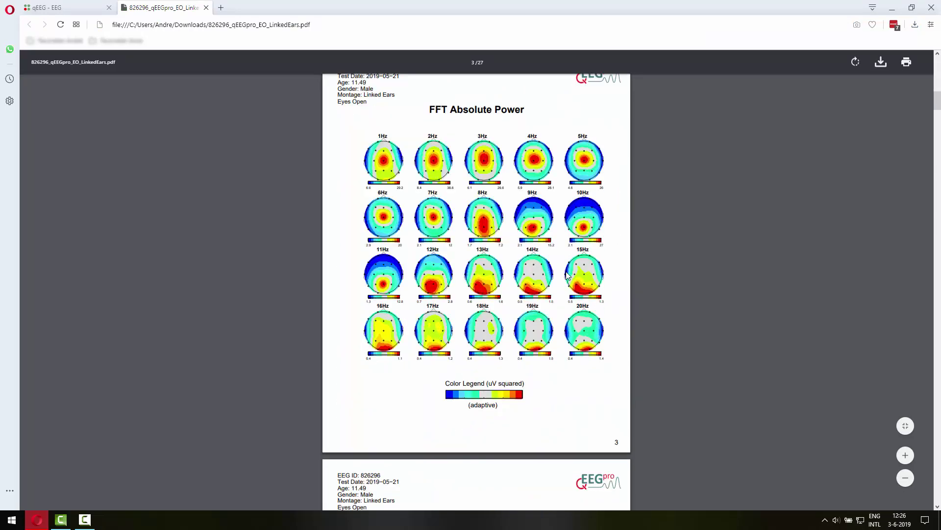
pyautogui.scroll(-8, 566, 276)
pyautogui.scroll(1, 563, 276)
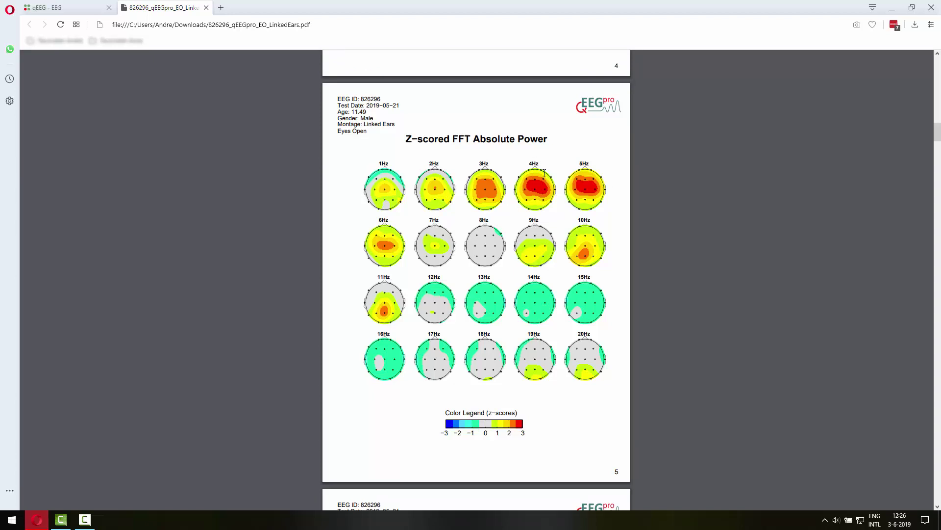
# Open the results of the 2019-05-21 therapist-rating entry in the Protocol Toolbox's list of recommendations
pyautogui.click(69, 7)
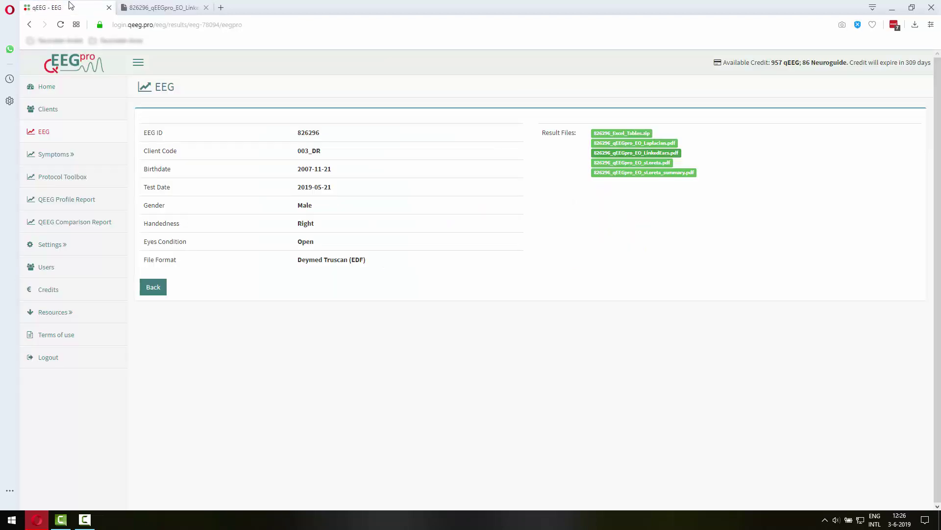
pyautogui.click(59, 178)
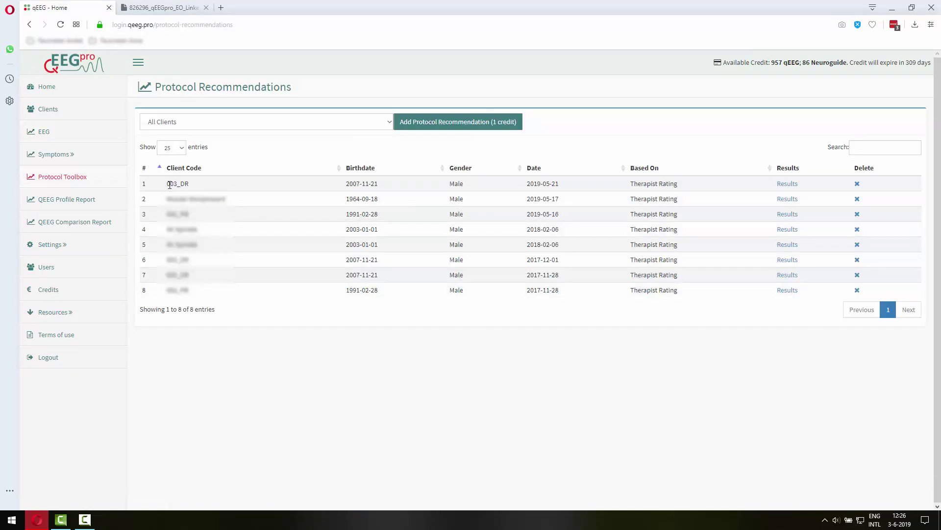
pyautogui.moveTo(174, 185); pyautogui.dragTo(406, 189)
pyautogui.moveTo(472, 186); pyautogui.dragTo(676, 185)
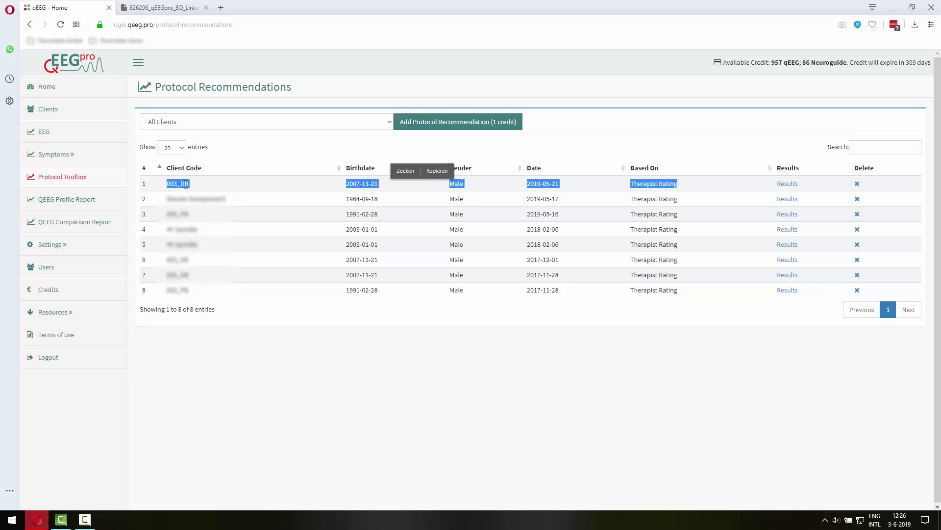
pyautogui.click(787, 183)
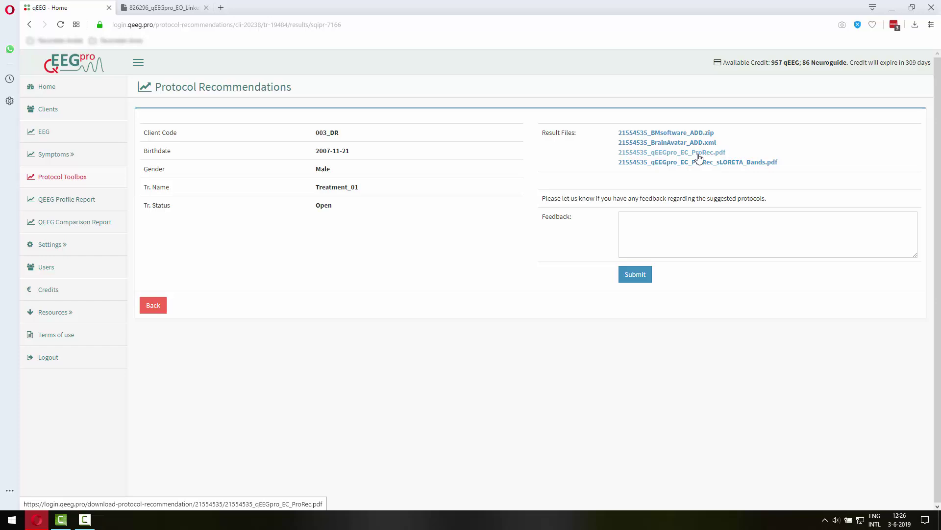
# Download and open the qEEGpro_EC_ProRec PDF, then compare its AD(H)D amplitude training protocol with the Z-scored maps in the Linked Ears report
pyautogui.click(698, 156)
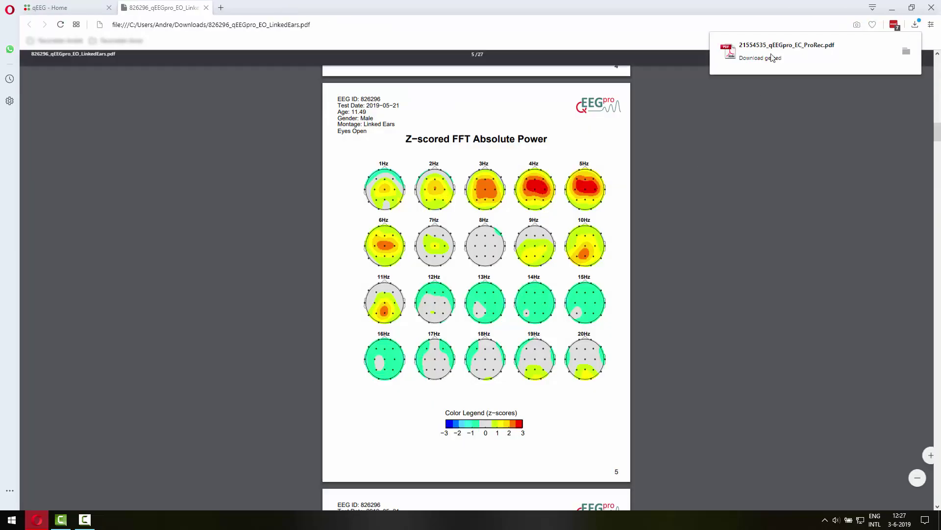
pyautogui.click(772, 58)
pyautogui.scroll(-3, 640, 245)
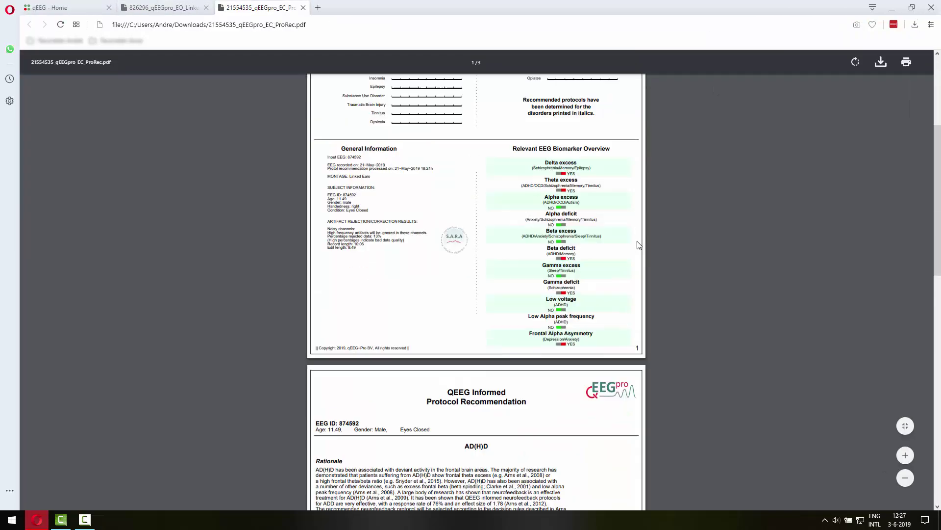
pyautogui.scroll(-7, 639, 245)
pyautogui.scroll(2, 639, 245)
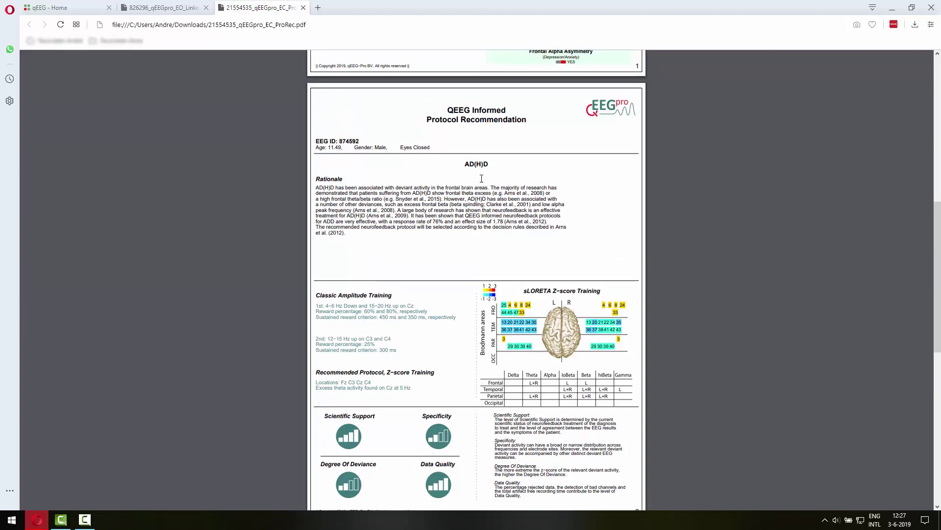
pyautogui.doubleClick(327, 305)
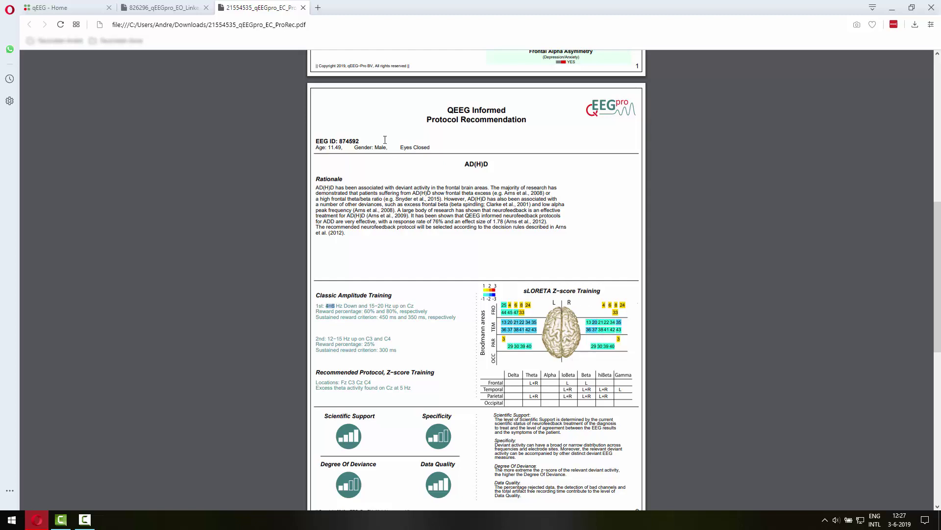
pyautogui.click(176, 8)
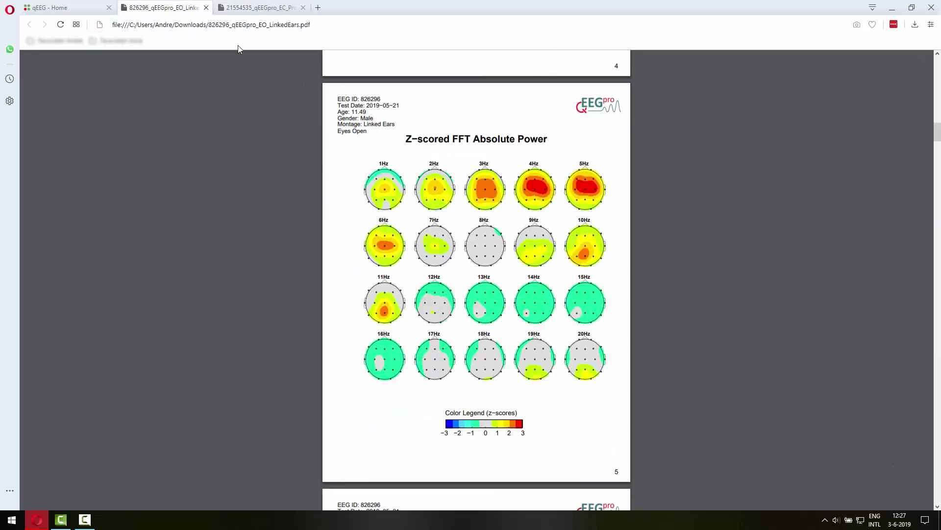
# Download and open the ProRec_sLORETA_Bands PDF from the protocol recommendation's result files
pyautogui.click(79, 10)
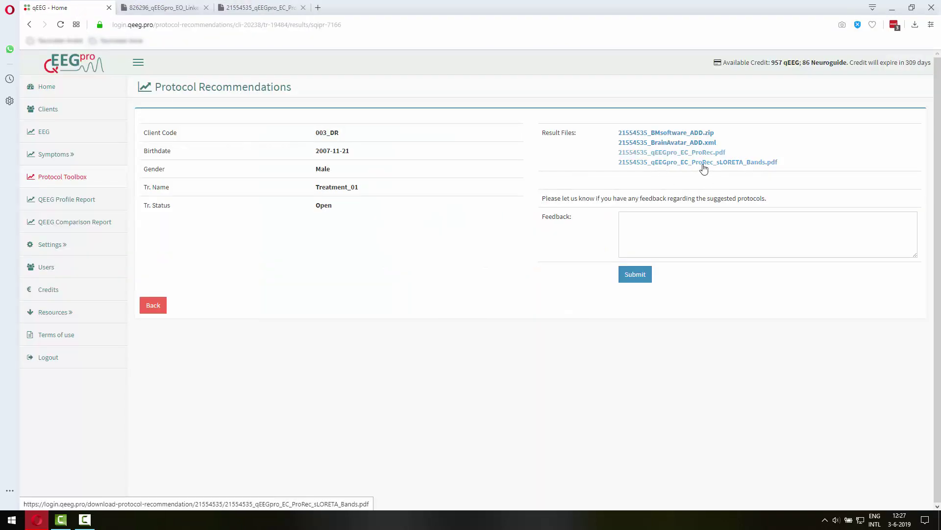
pyautogui.click(754, 167)
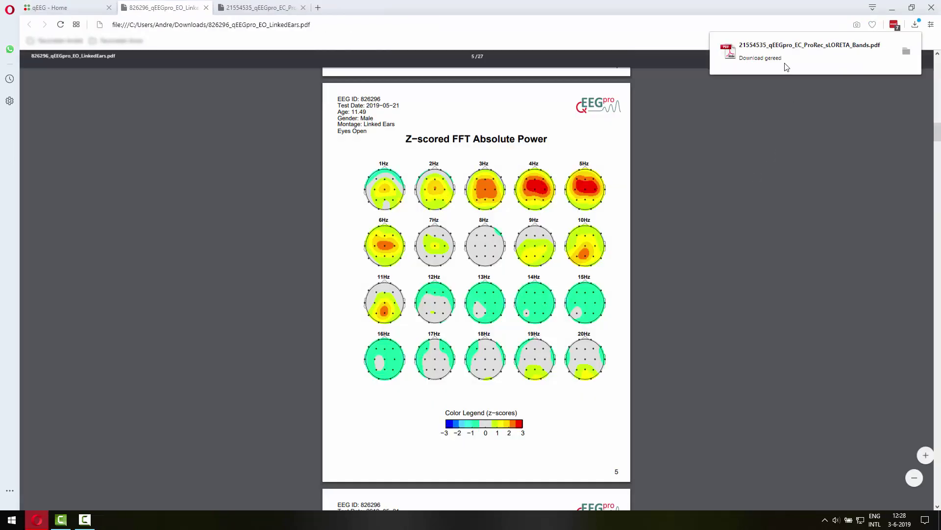
pyautogui.click(783, 66)
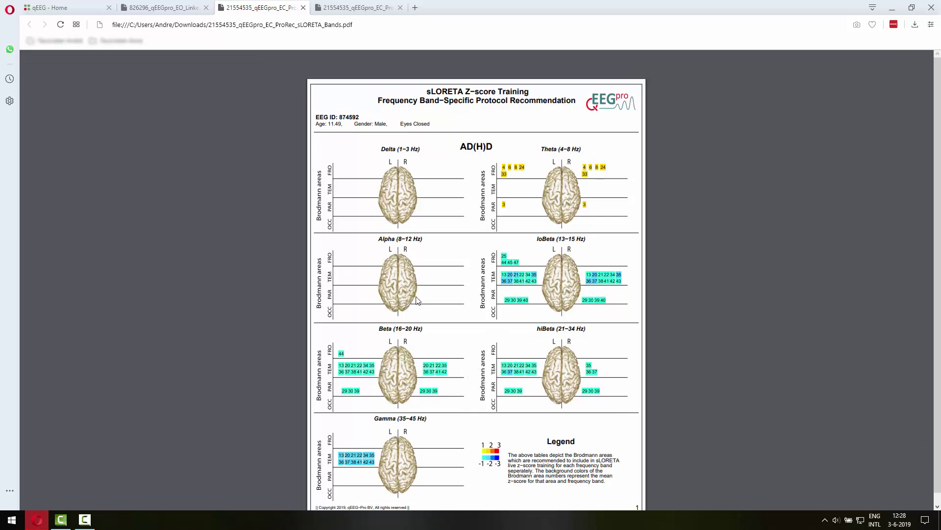
# Start a new protocol recommendation for the same client's Treatment_01, based on the therapist rating
pyautogui.click(54, 7)
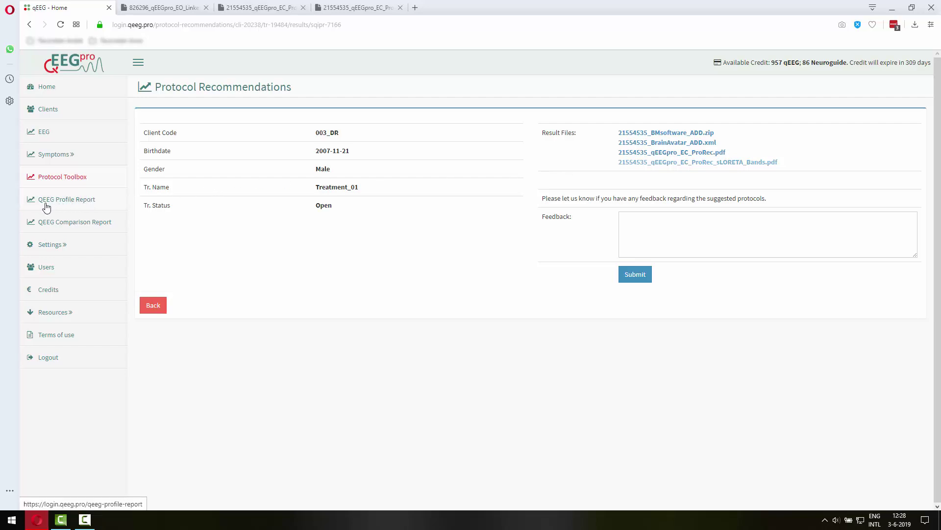
pyautogui.click(62, 178)
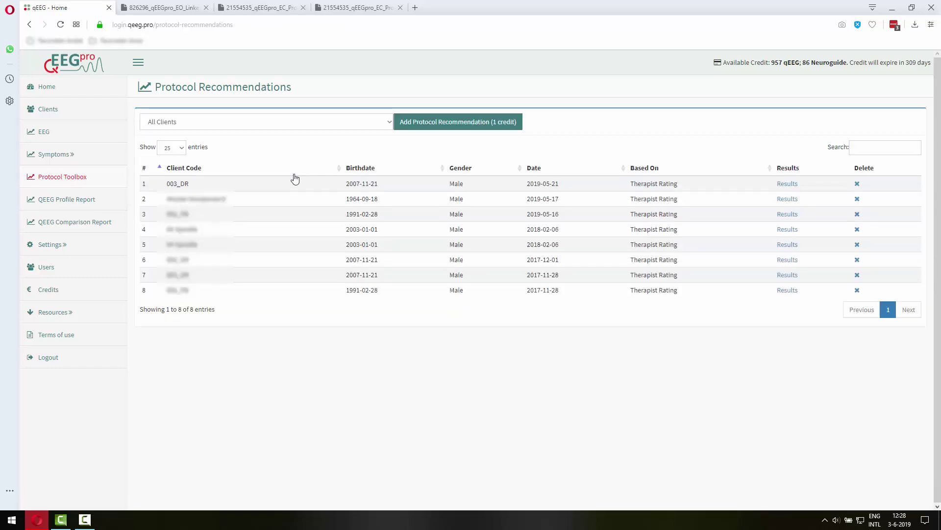
pyautogui.click(448, 127)
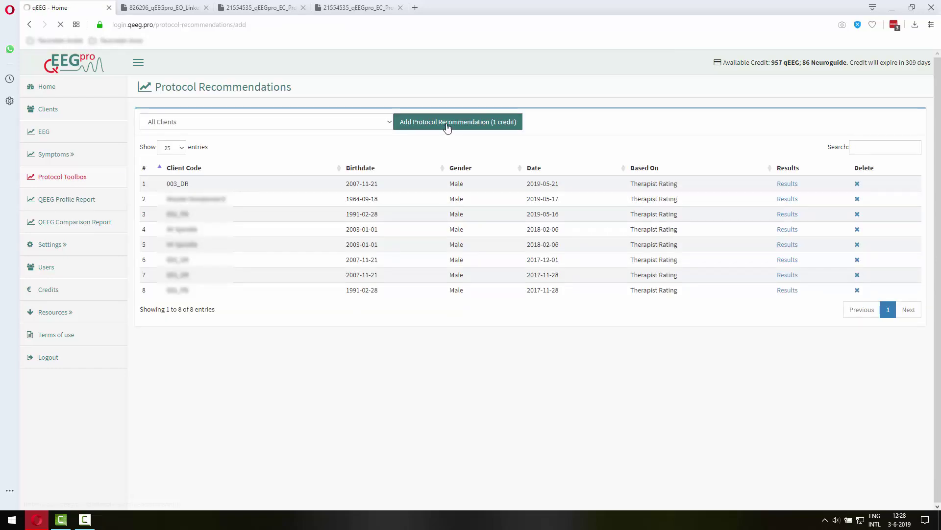
pyautogui.click(430, 137)
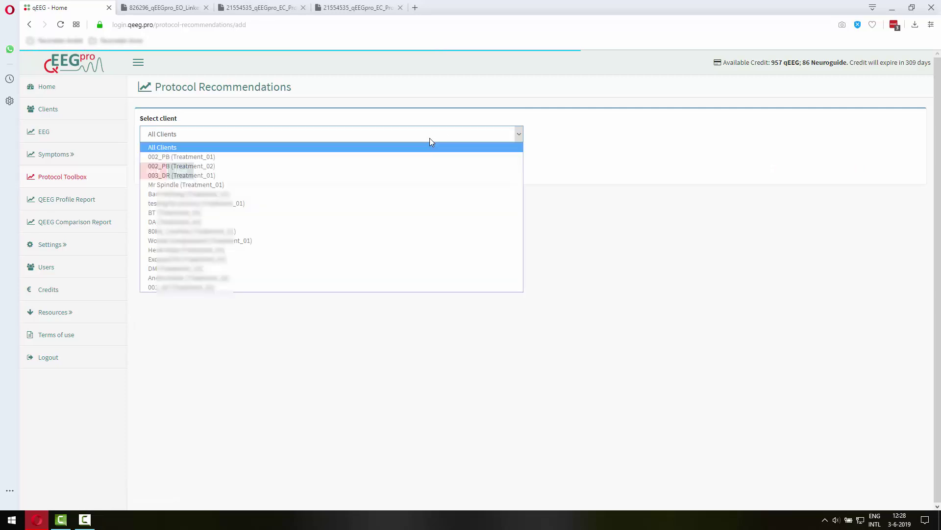
pyautogui.click(327, 176)
pyautogui.click(180, 171)
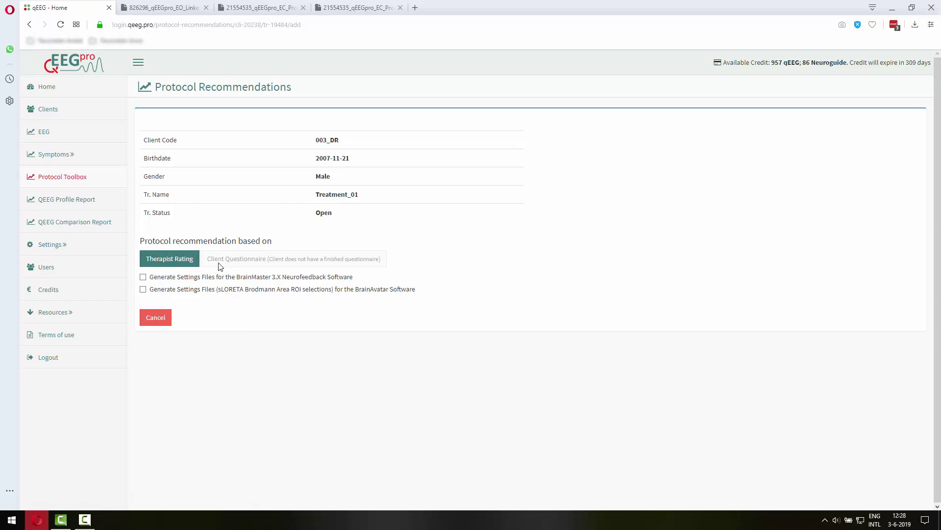
pyautogui.click(170, 261)
# Choose the 2019-05-21 therapist rating and the eyes-open qEEG of 2019-05-21 for the new recommendation
pyautogui.click(241, 261)
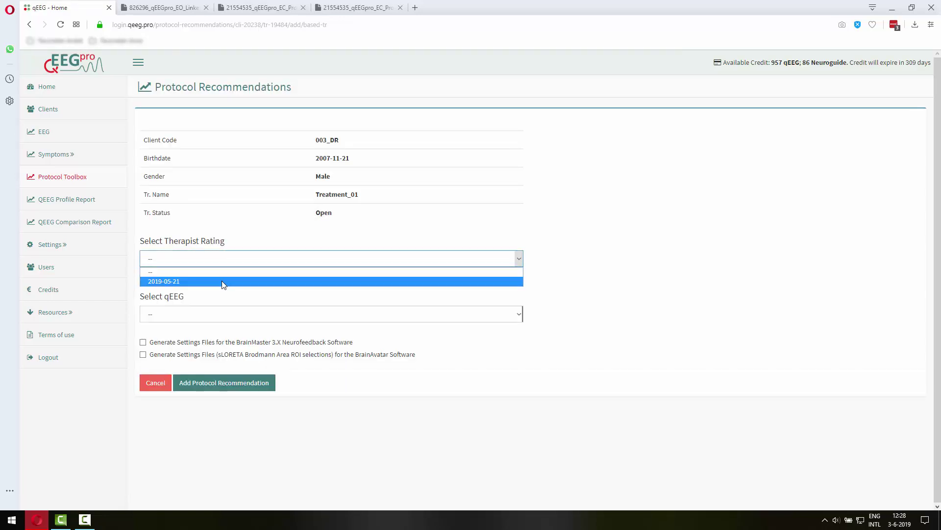
pyautogui.click(222, 280)
pyautogui.click(195, 317)
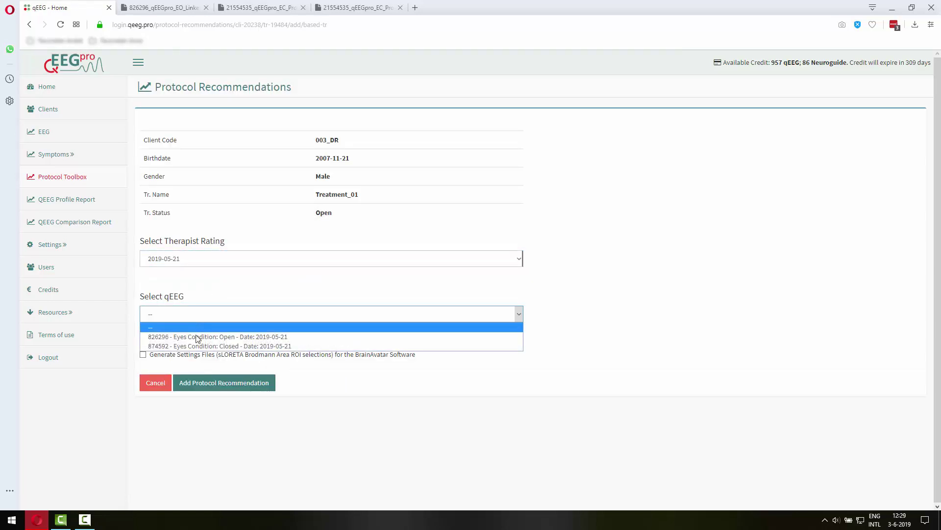
pyautogui.click(198, 337)
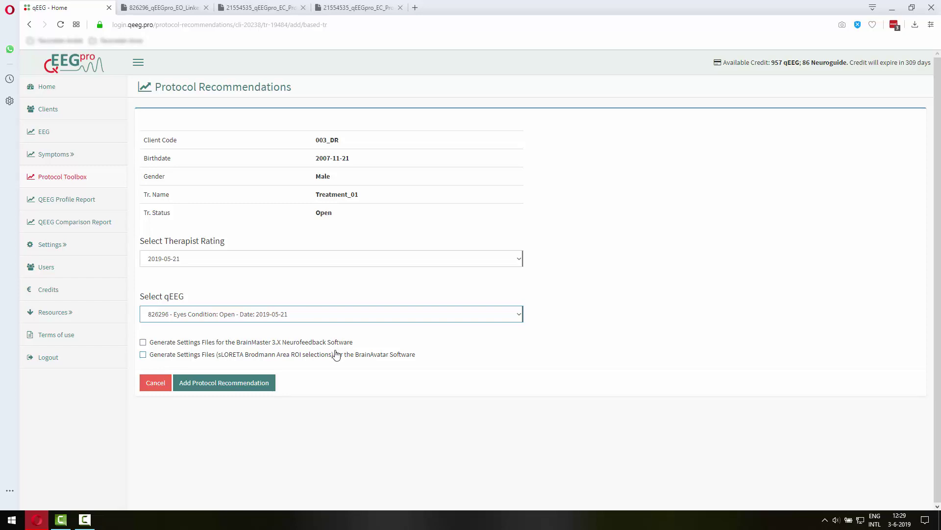
# Try the options for generating BrainMaster 3.X and BrainAvatar settings files with the new recommendation
pyautogui.click(143, 354)
pyautogui.click(143, 341)
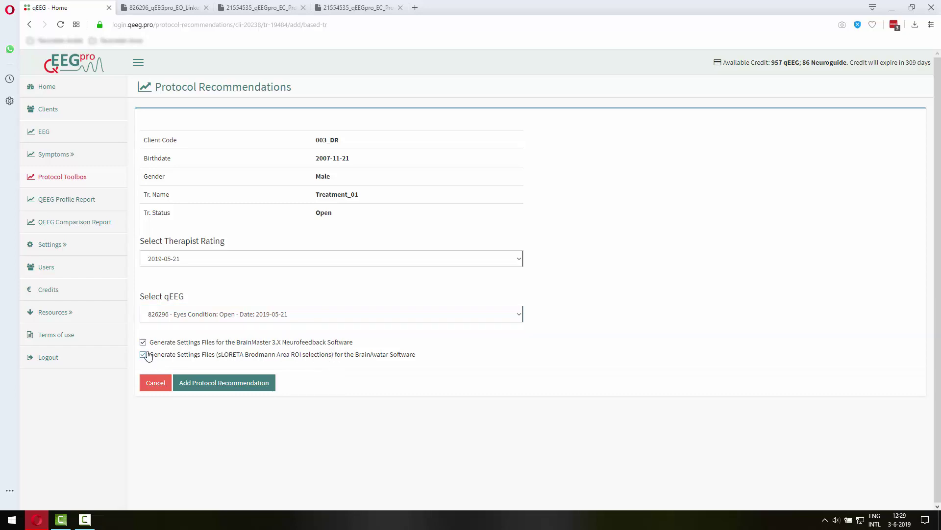
pyautogui.click(142, 342)
pyautogui.click(142, 354)
# Reopen the 2019-05-21 protocol recommendation's results and download the BrainAvatar_ADD.xml and BMsoftware_ADD.zip settings files
pyautogui.click(82, 179)
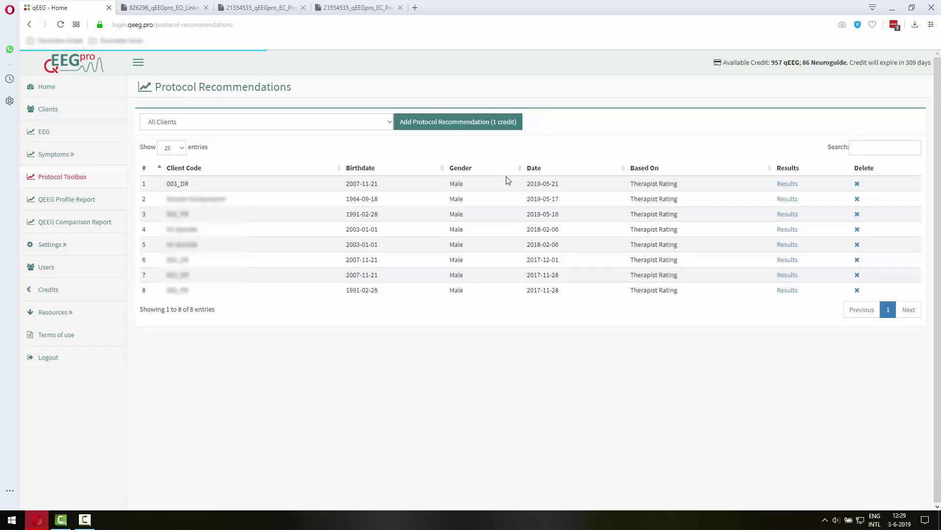
pyautogui.click(788, 184)
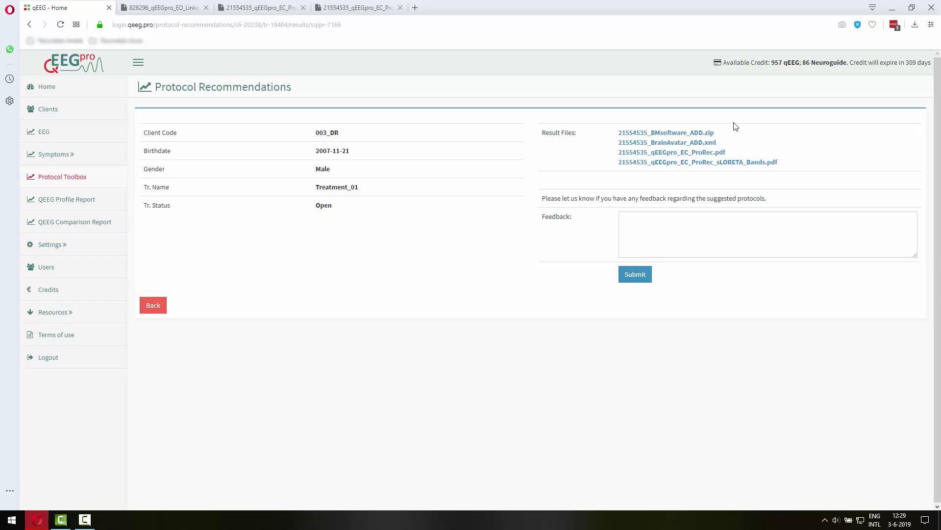
pyautogui.click(710, 142)
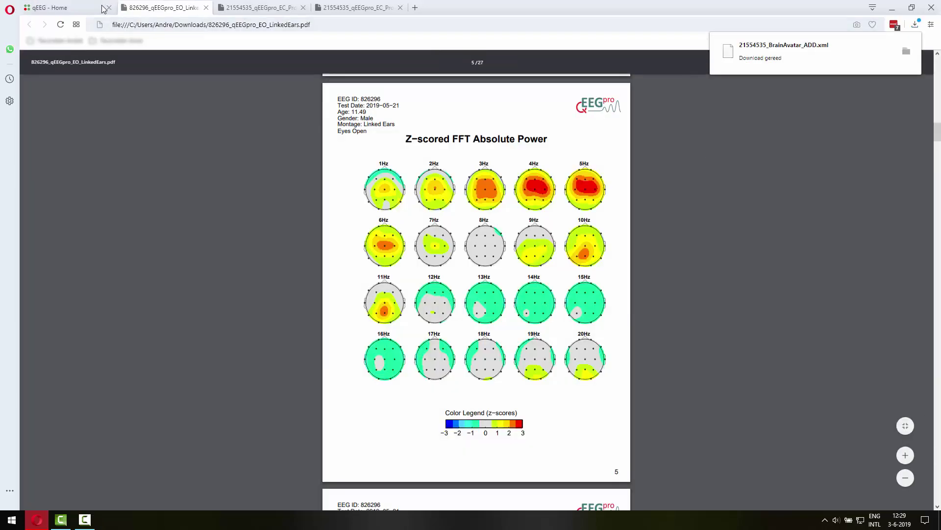
pyautogui.click(59, 8)
pyautogui.click(677, 133)
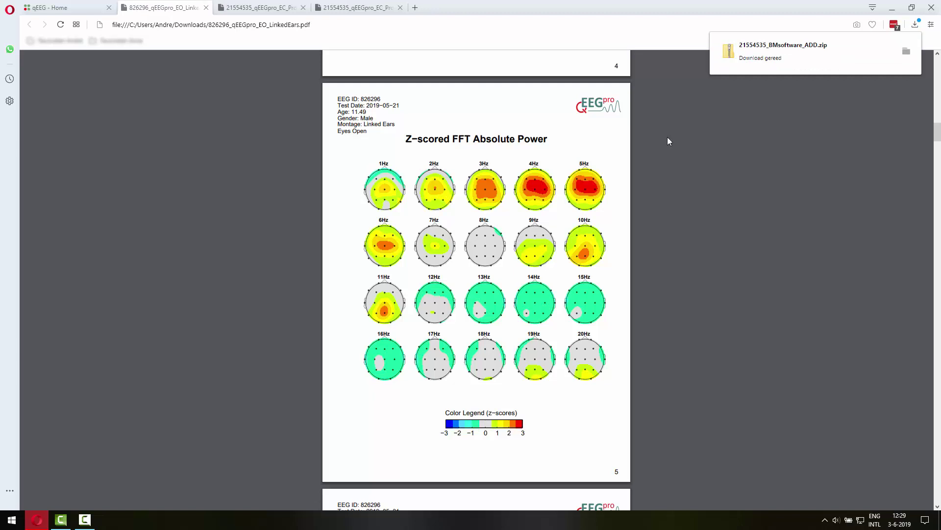
# Switch to File Explorer, open the Downloads folder and select the BrainAvatar_ADD.xml file
pyautogui.press('super+e')
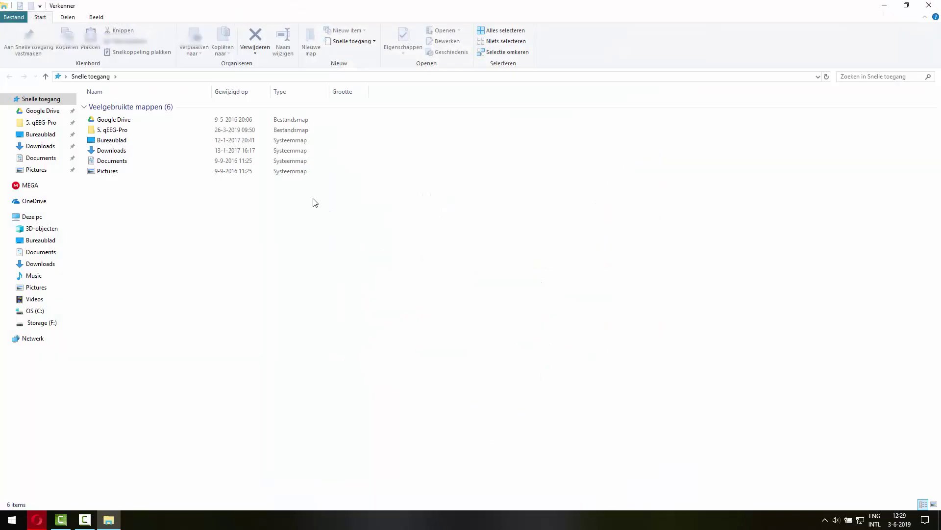
pyautogui.click(40, 145)
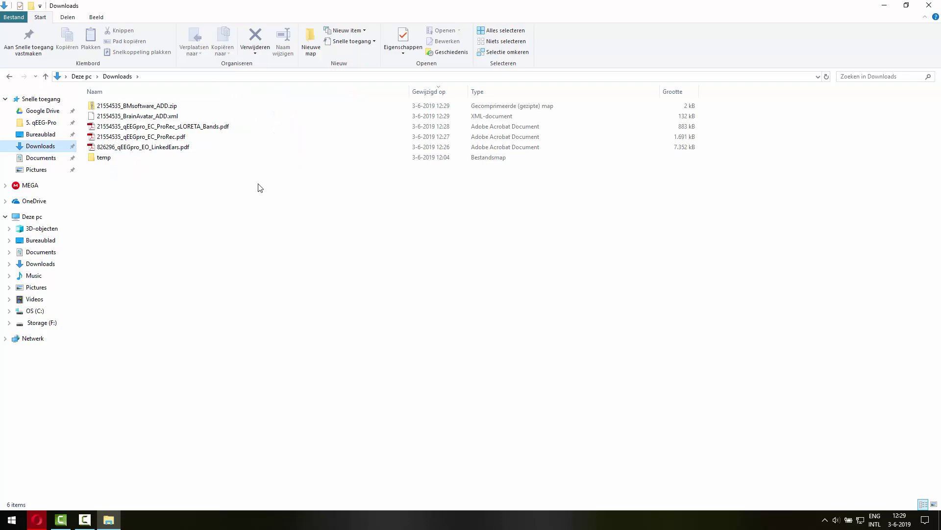
pyautogui.click(183, 118)
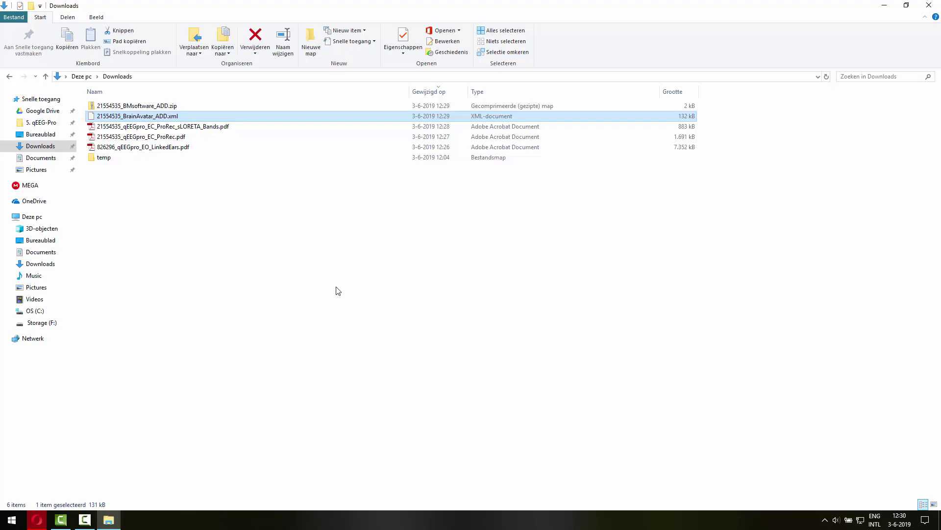
# Launch BrainAvatar and move its setup window clear of the main toolbar
pyautogui.press('super')
pyautogui.moveTo(309, 100); pyautogui.dragTo(358, 166)
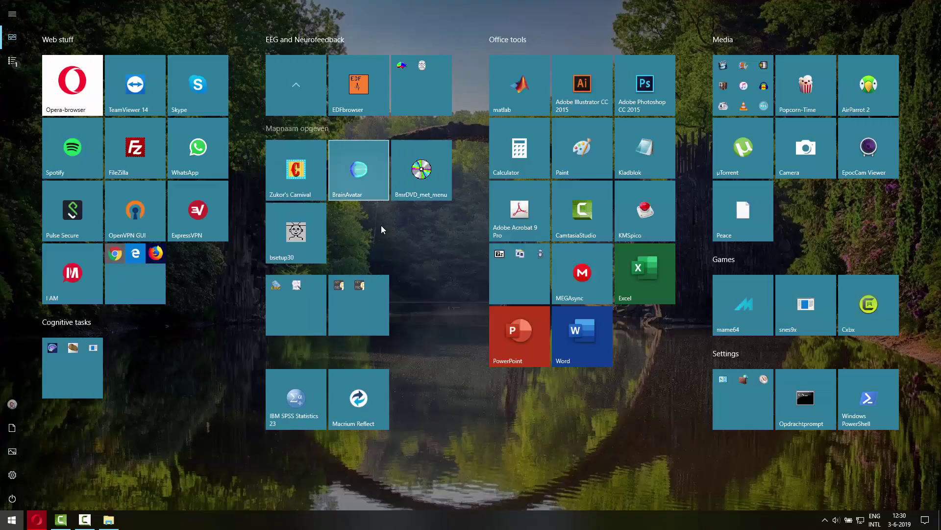
pyautogui.press('Escape')
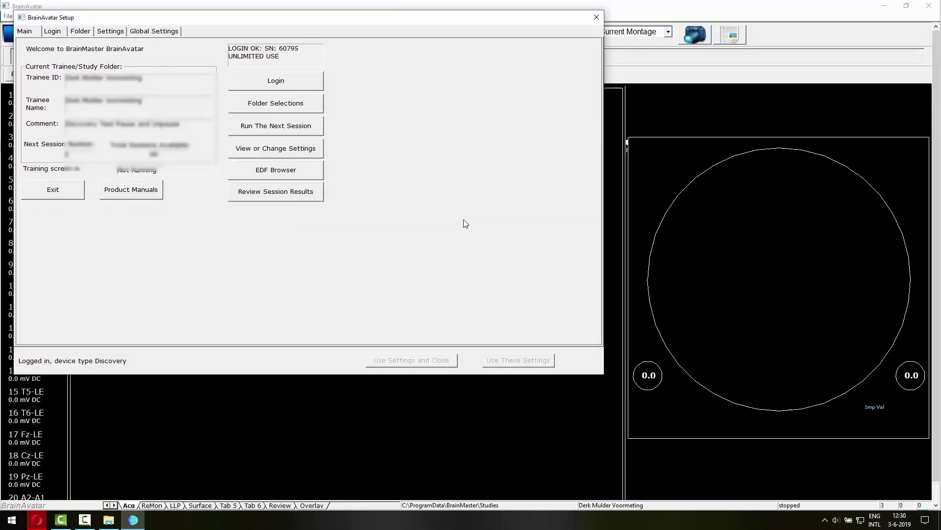
pyautogui.moveTo(381, 20); pyautogui.dragTo(458, 58)
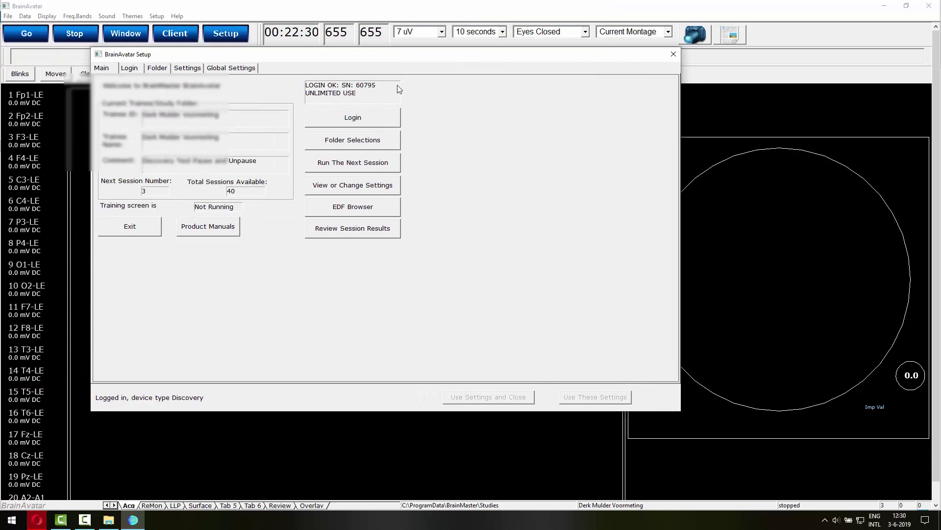
# Load the protocol and settings from BrainAvatar_ADD.xml in the Downloads folder, continuing with the current settings
pyautogui.click(351, 188)
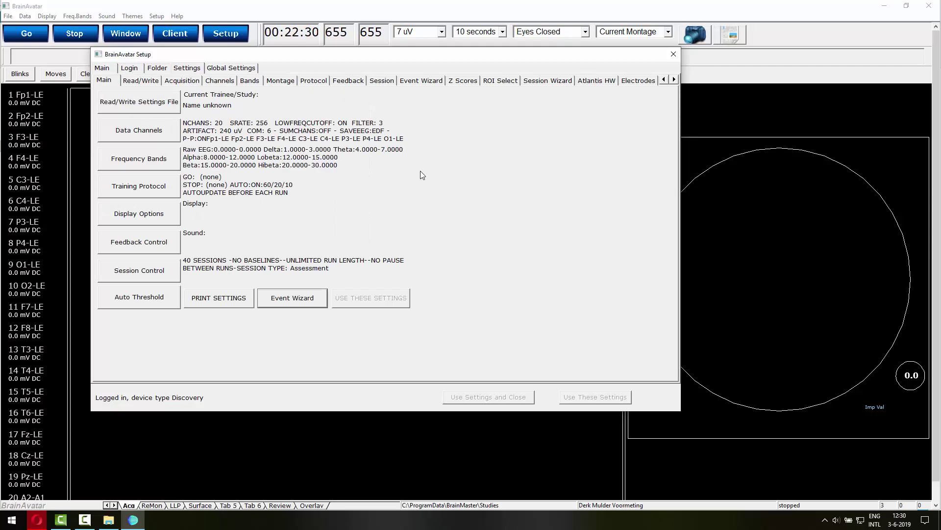
pyautogui.click(149, 85)
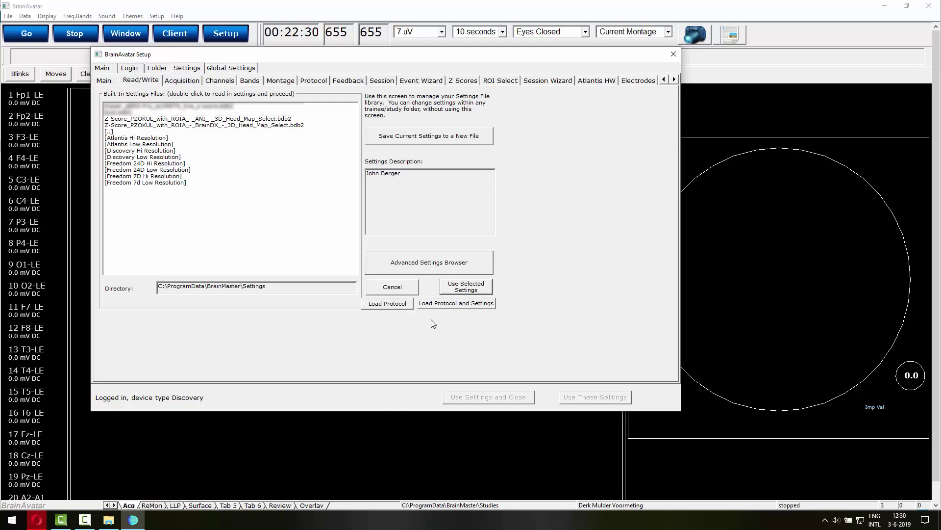
pyautogui.click(473, 305)
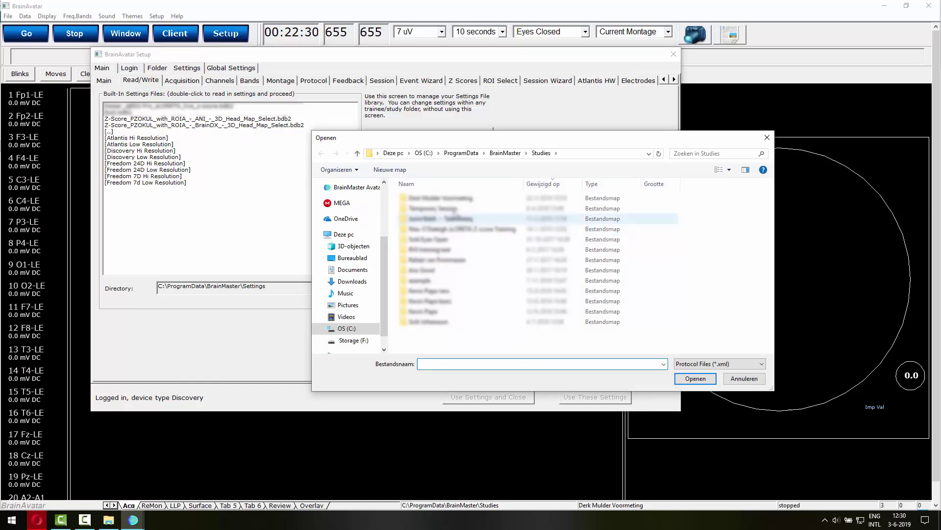
pyautogui.click(352, 281)
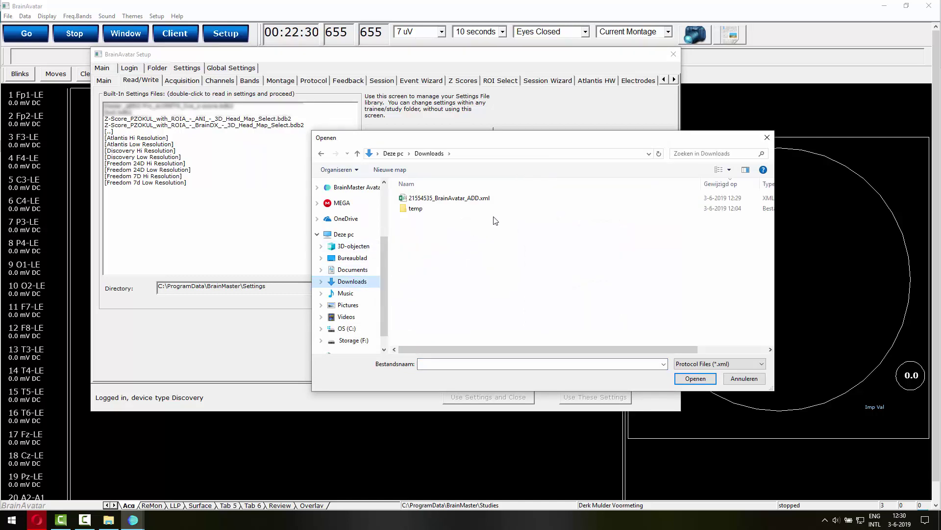
pyautogui.click(461, 198)
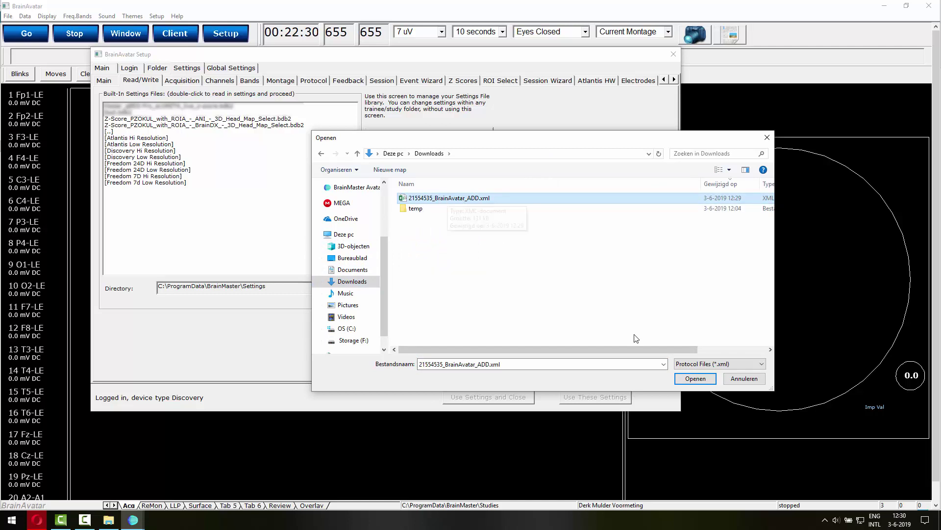
pyautogui.click(693, 381)
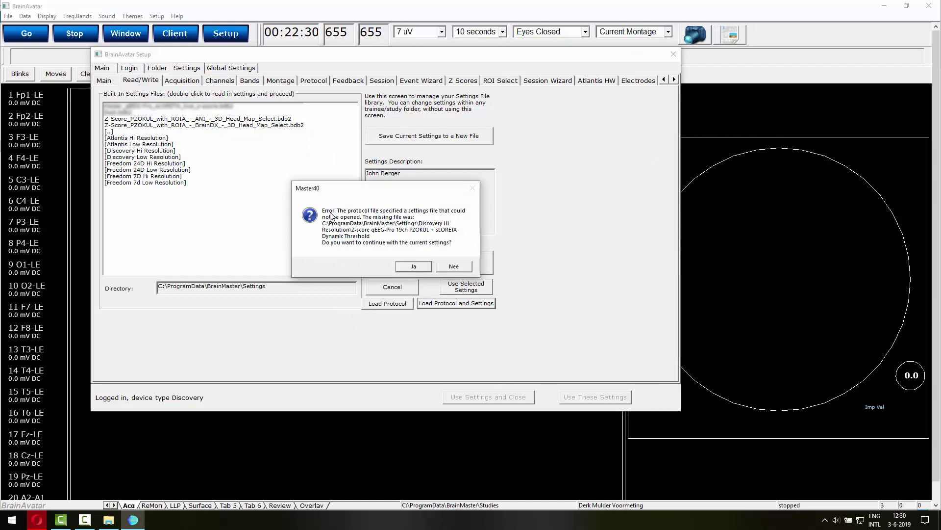
pyautogui.click(413, 266)
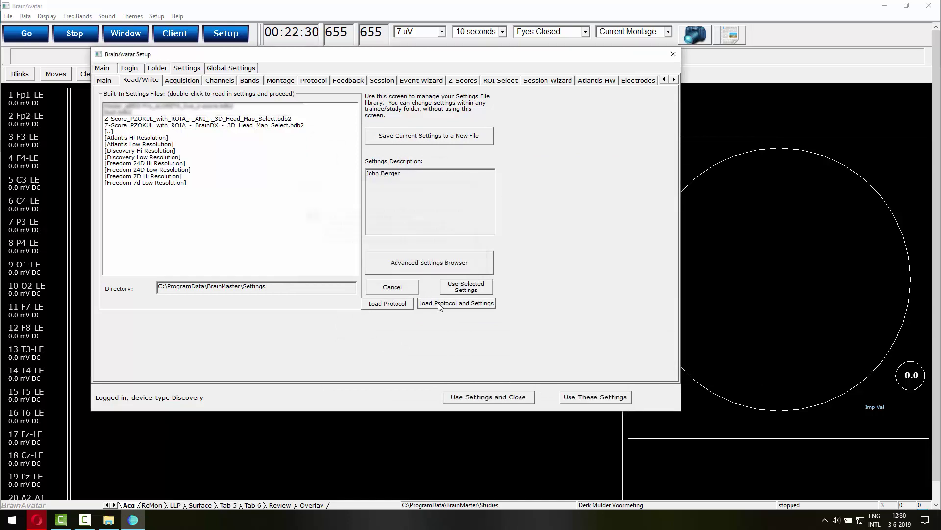
# Examine the ROI ZScore Training selection for the frequency bands included for Brodmann 3 on the left side
pyautogui.click(502, 84)
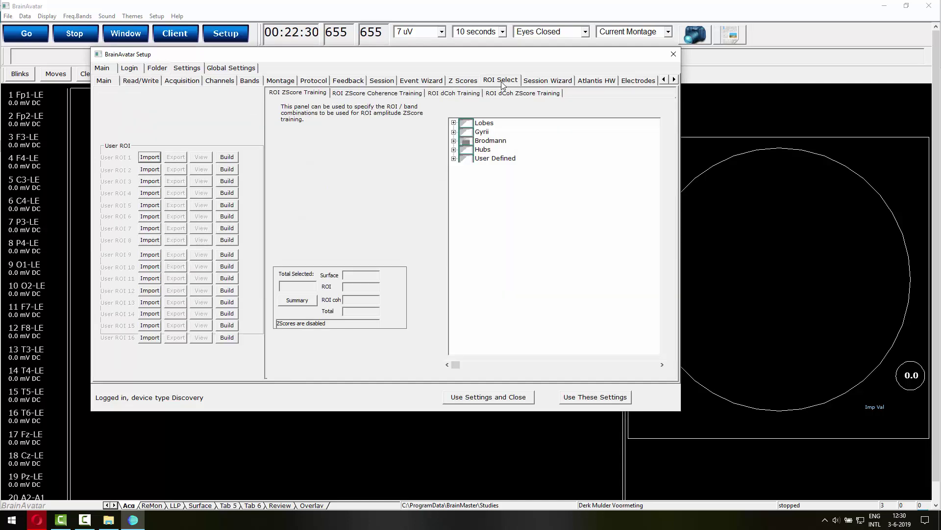
pyautogui.click(455, 142)
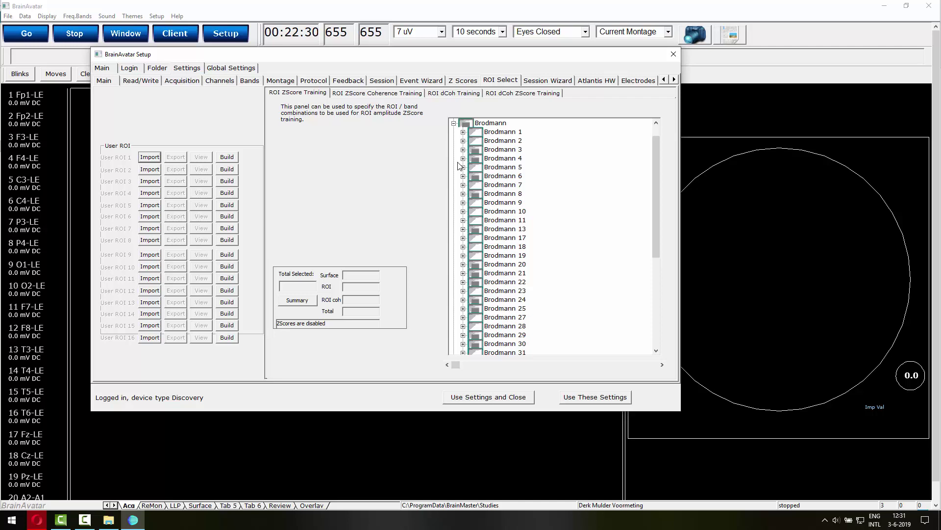
pyautogui.click(462, 149)
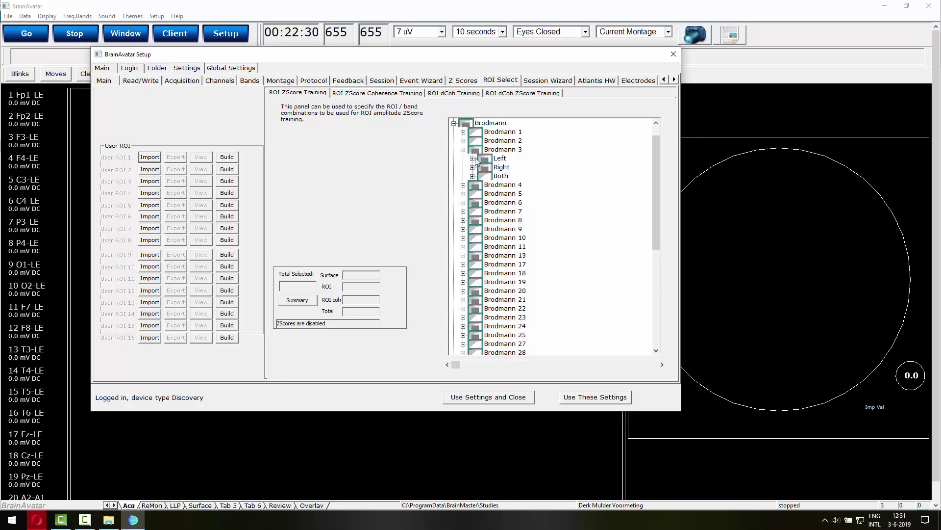
pyautogui.click(472, 158)
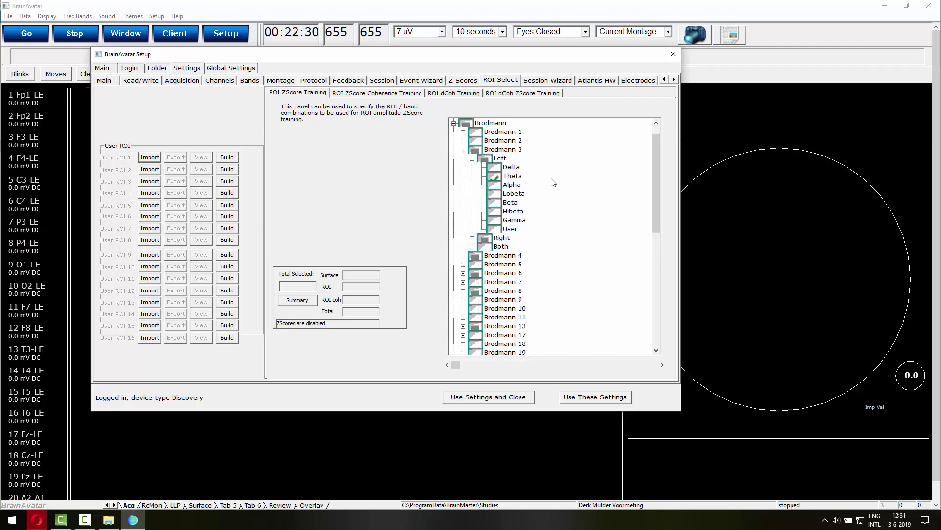
# Open the sLORETA_Bands.pdf report and compare its recommended Brodmann areas with BrainAvatar's ROI selection, including Brodmann 3 on the right side
pyautogui.click(109, 520)
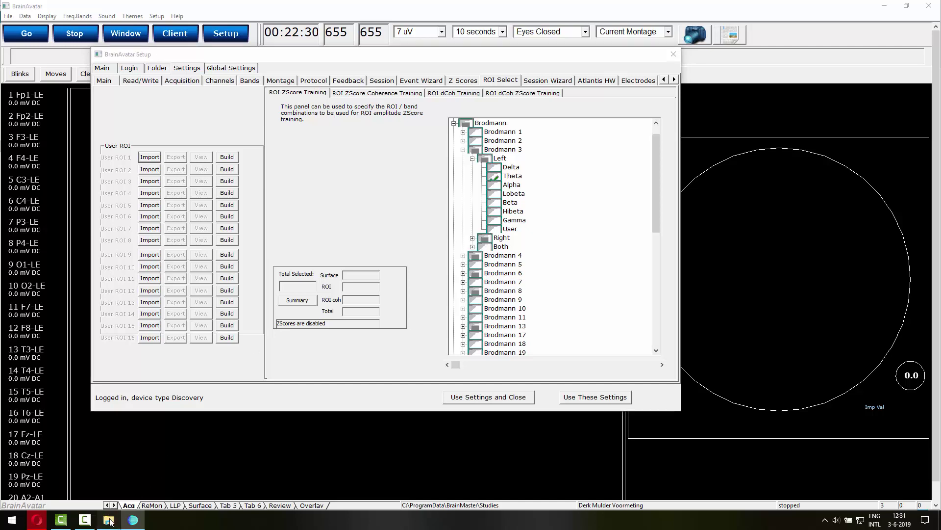
pyautogui.doubleClick(217, 126)
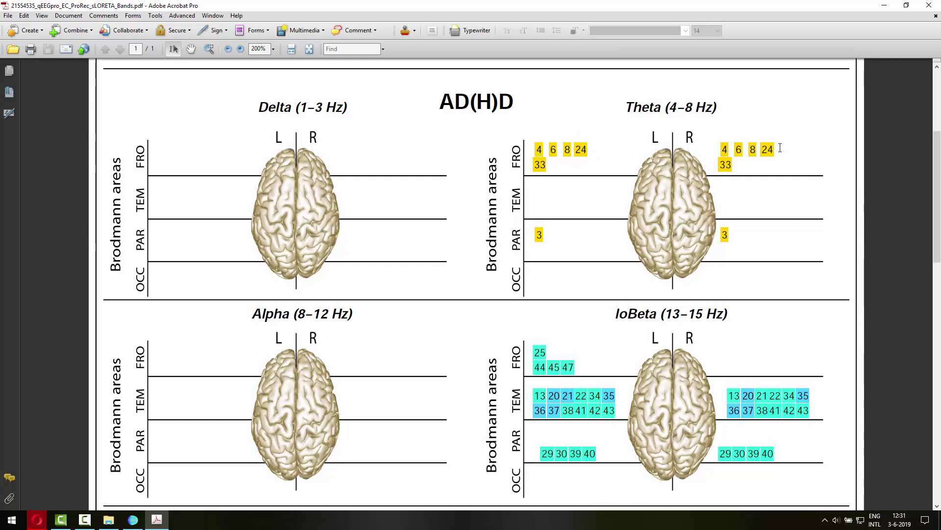
pyautogui.hotkey('alt', 'Tab')
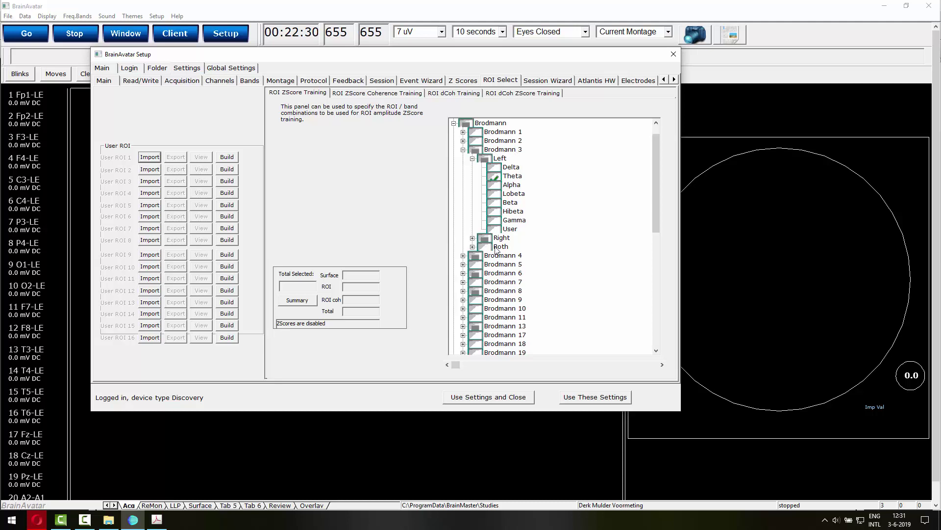
pyautogui.click(472, 238)
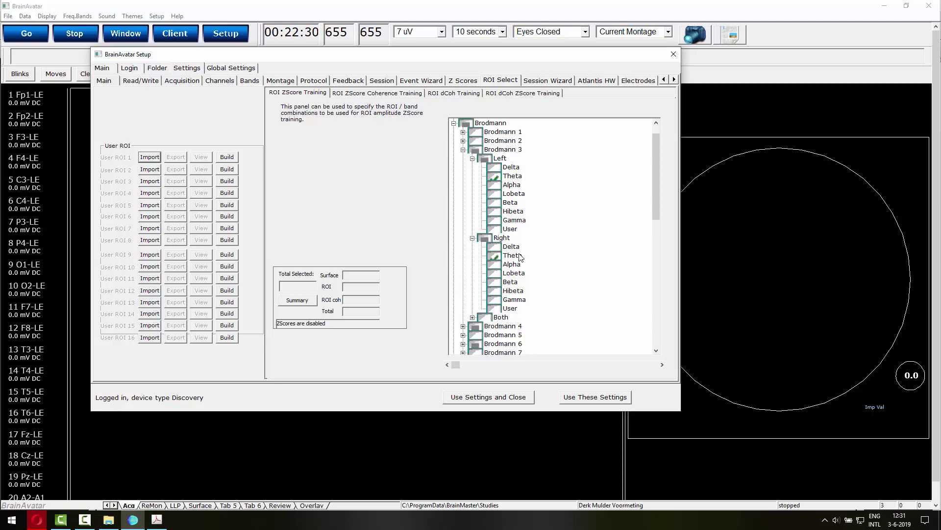
pyautogui.scroll(-8, 527, 241)
pyautogui.scroll(-4, 527, 241)
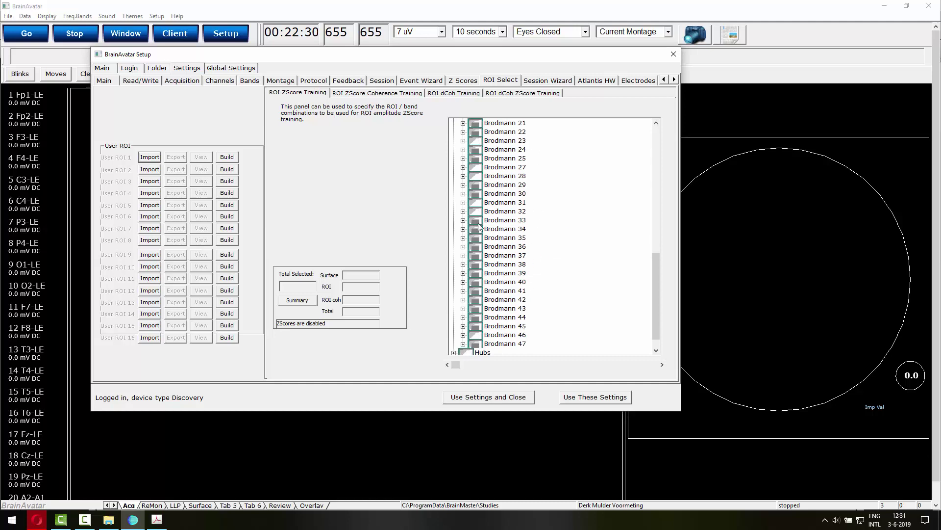
pyautogui.click(157, 520)
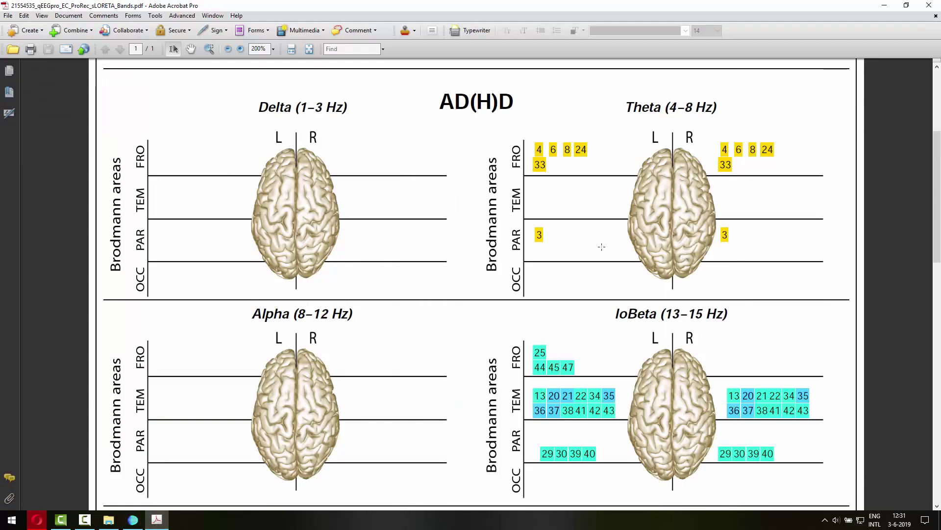
pyautogui.scroll(-6, 602, 247)
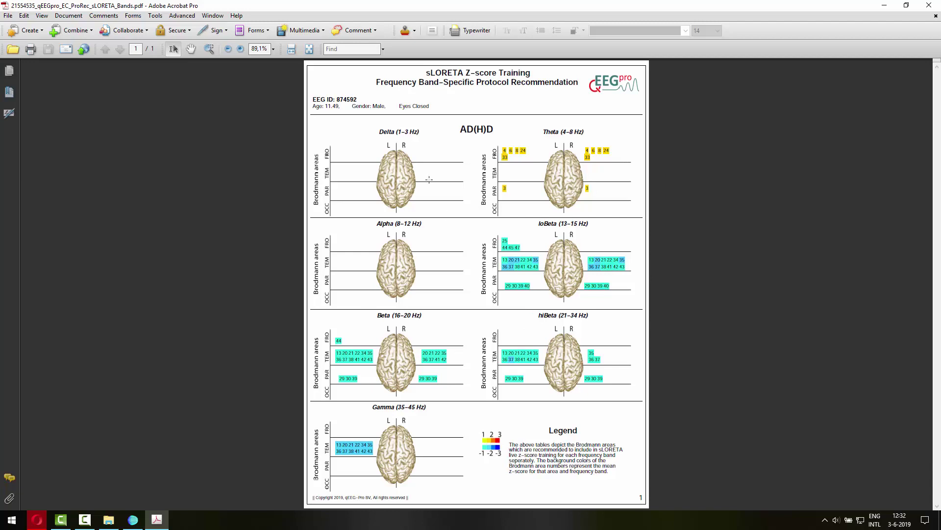
# Switch to File Explorer and extract BMsoftware_ADD.zip into its own folder in Downloads
pyautogui.click(109, 519)
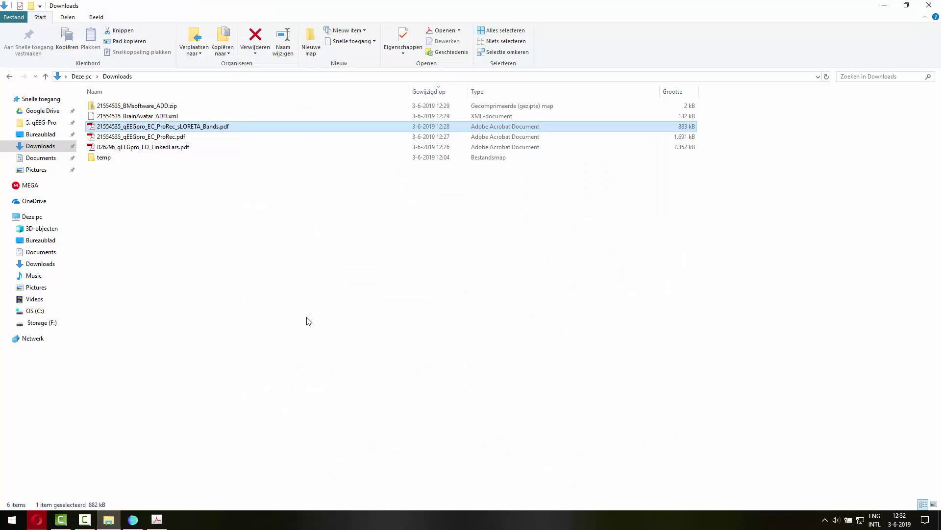
pyautogui.click(145, 107)
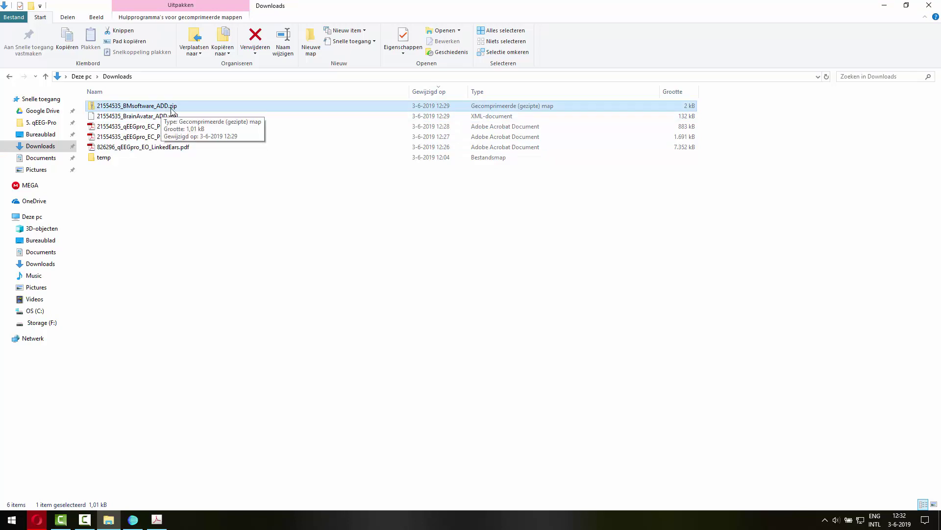
pyautogui.rightClick(172, 112)
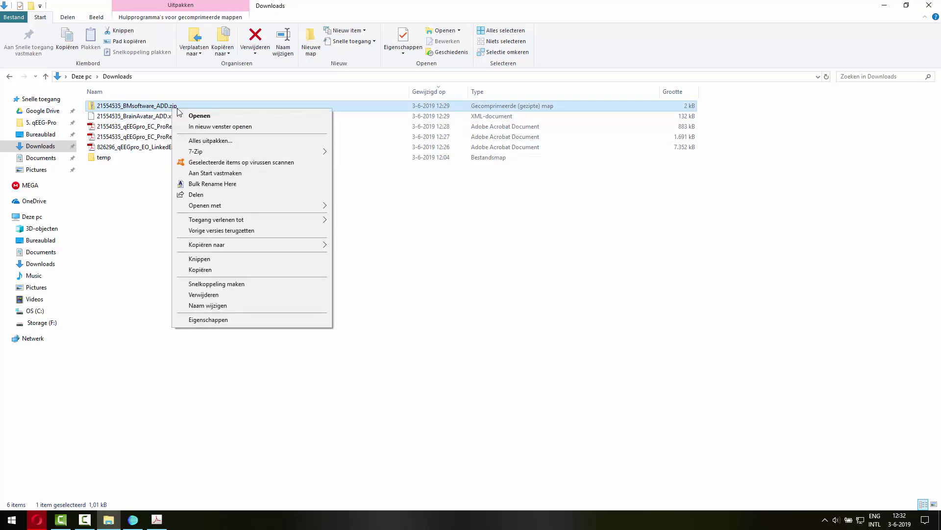
pyautogui.click(204, 142)
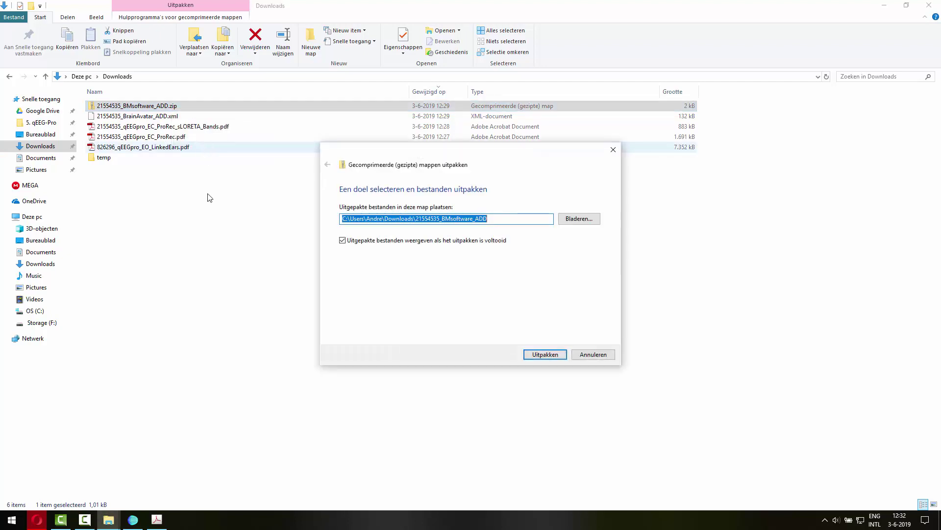
pyautogui.click(546, 354)
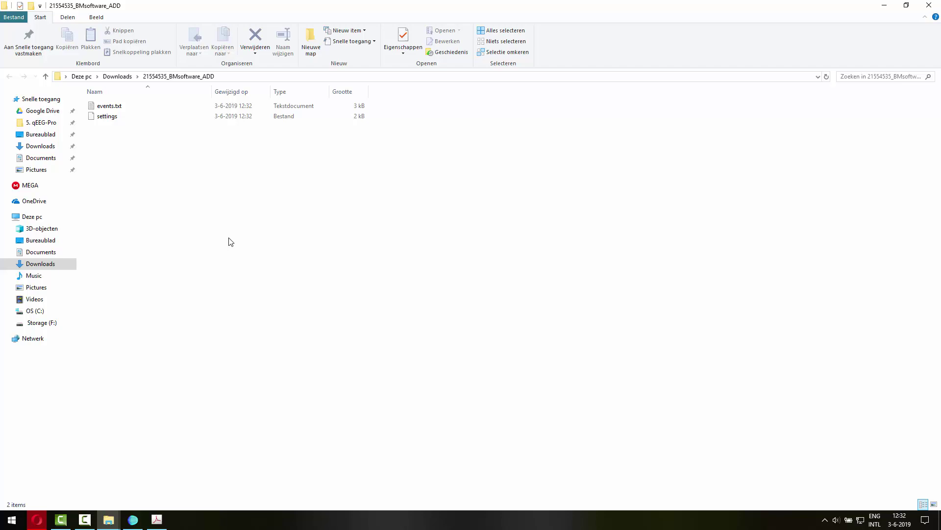
# Copy the extracted BMsoftware_ADD folder from Downloads into the brainm.20\studies folder on the C: drive
pyautogui.click(126, 77)
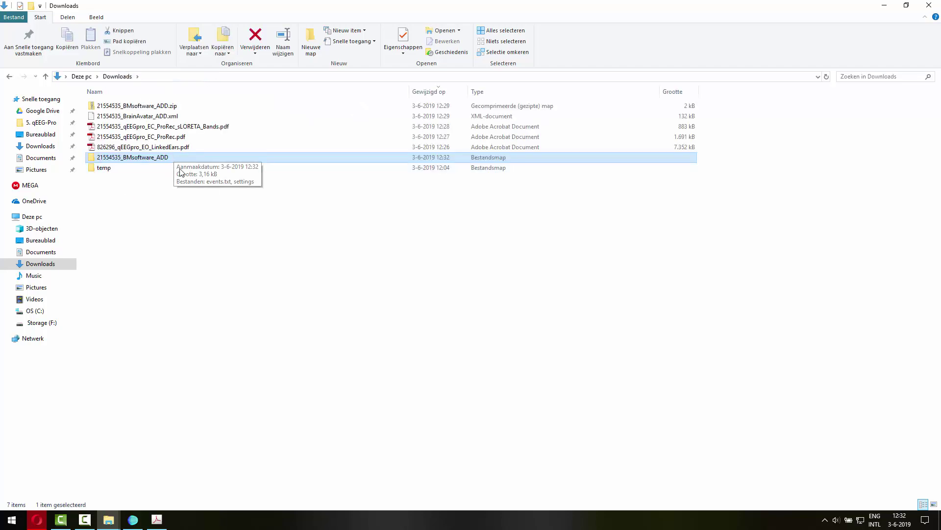
pyautogui.click(47, 315)
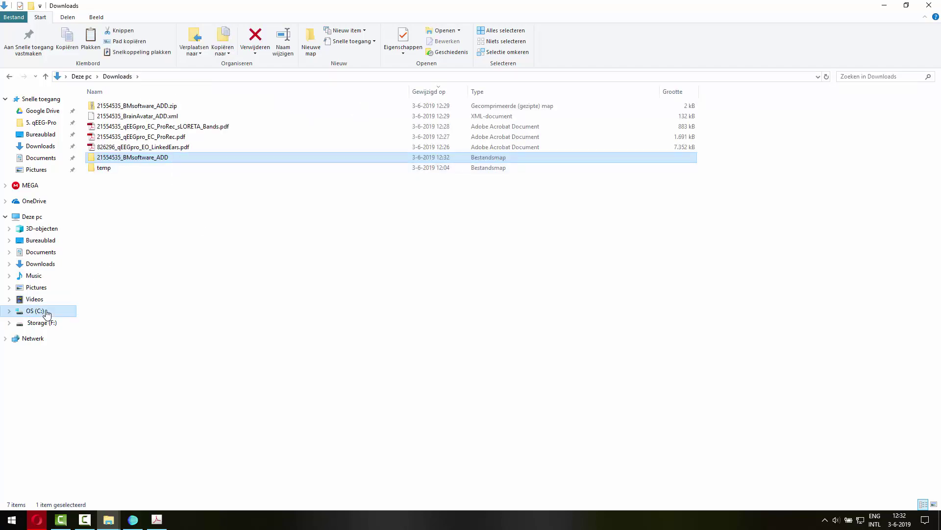
pyautogui.doubleClick(176, 134)
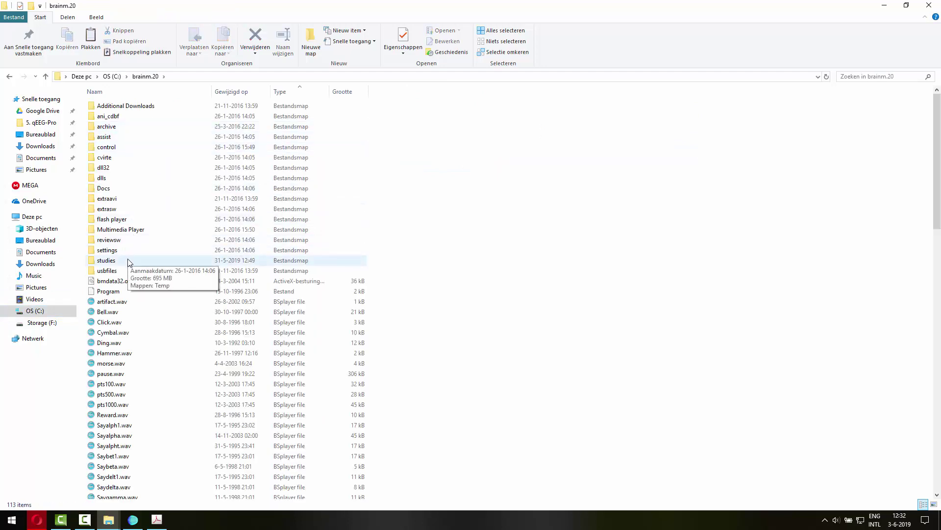
pyautogui.doubleClick(107, 260)
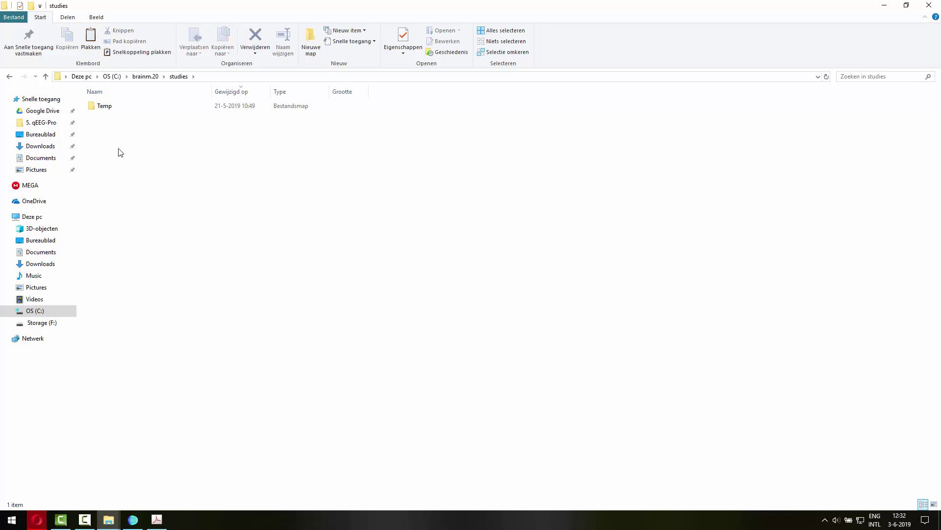
pyautogui.hotkey('ctrl', 'v')
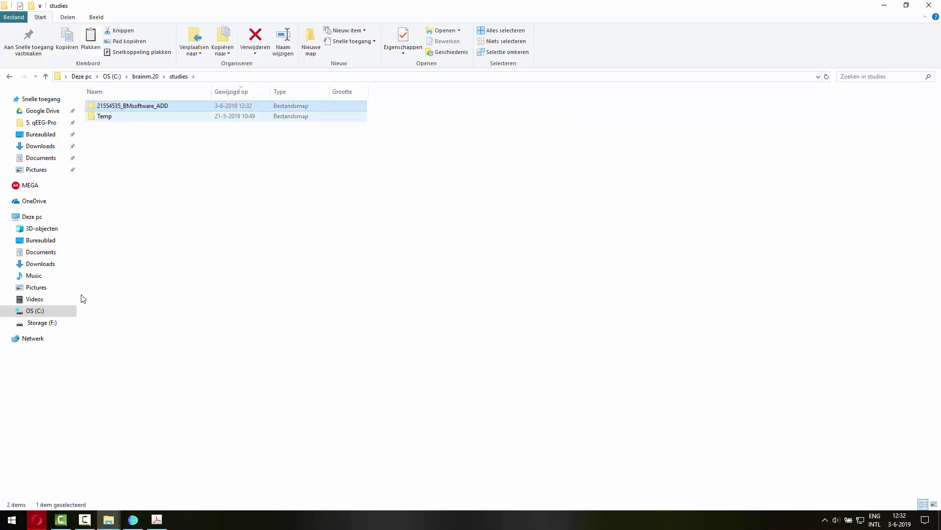
# Launch BrainMaster 3.7i and move its Setup/Home Screen window to the middle of the desktop
pyautogui.press('super')
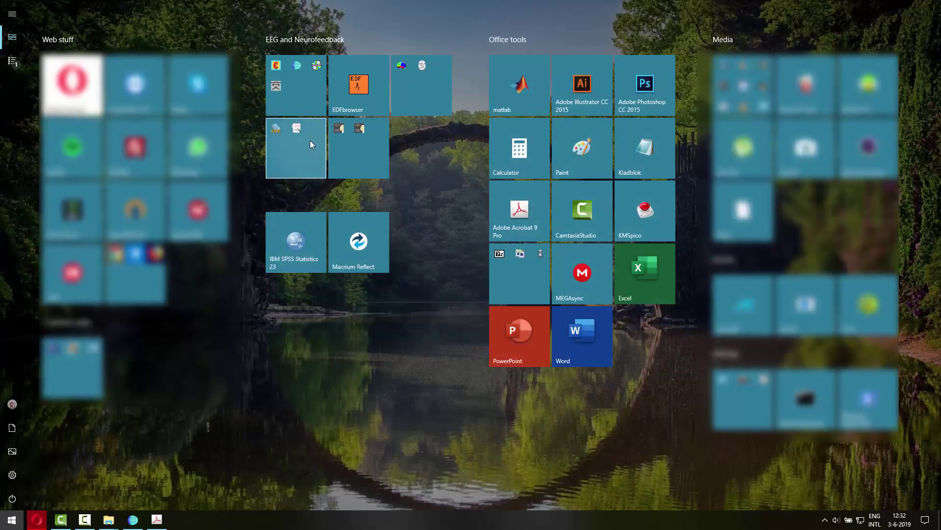
pyautogui.click(310, 99)
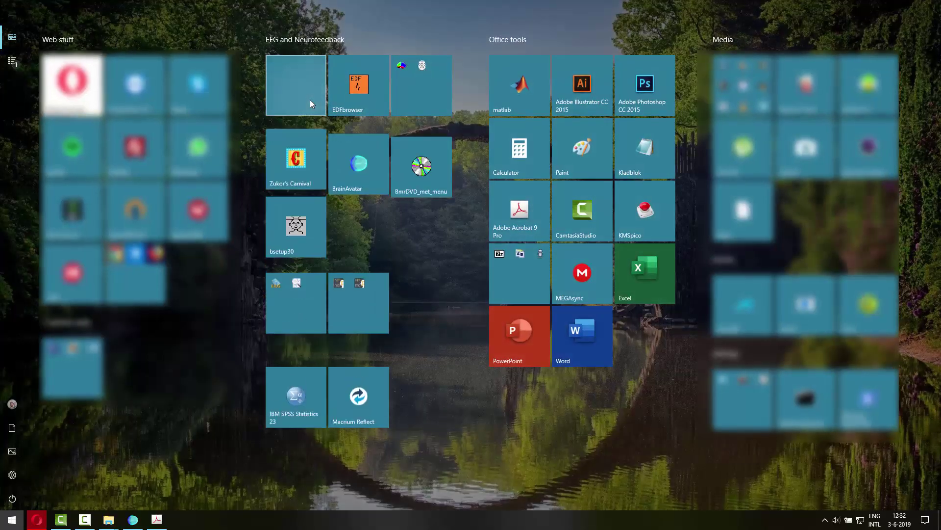
pyautogui.click(293, 243)
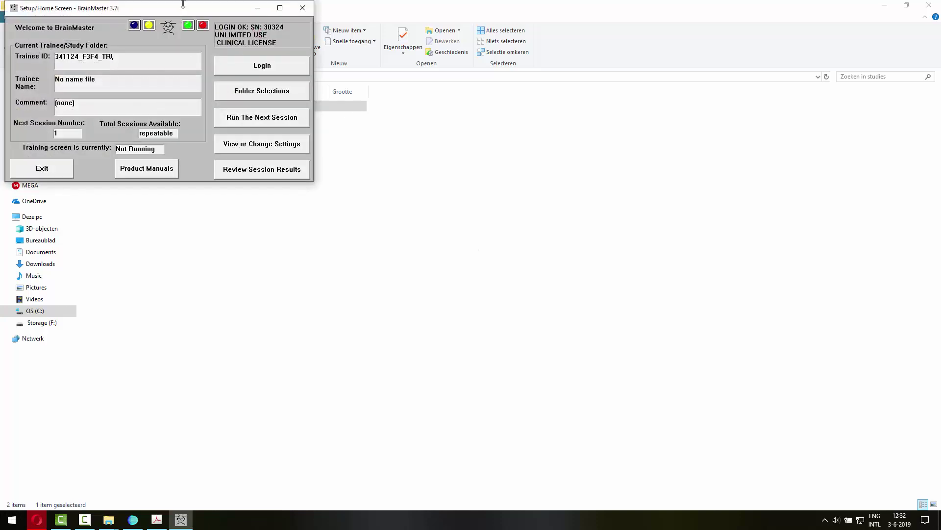
pyautogui.moveTo(183, 4); pyautogui.dragTo(561, 111)
# Set the copied BMsoftware_ADD folder as BrainMaster's current trainee/study folder
pyautogui.click(599, 192)
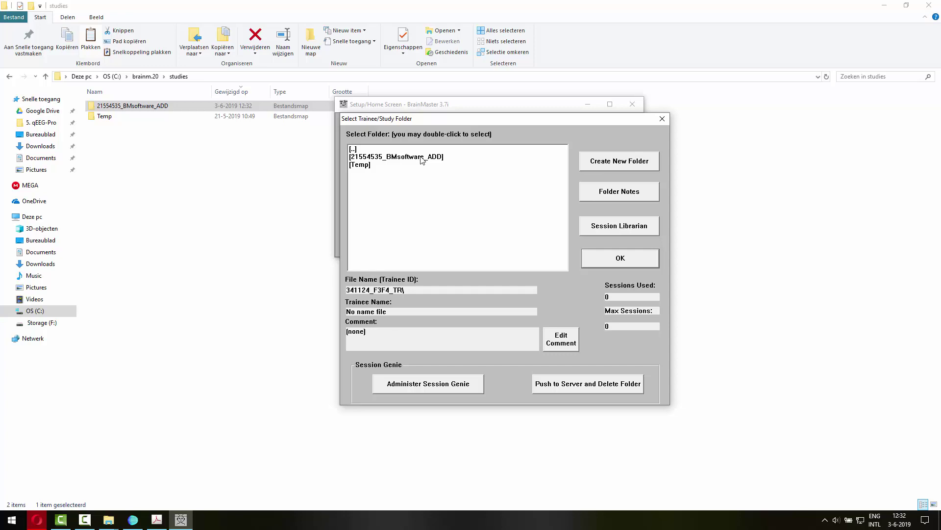
pyautogui.click(421, 158)
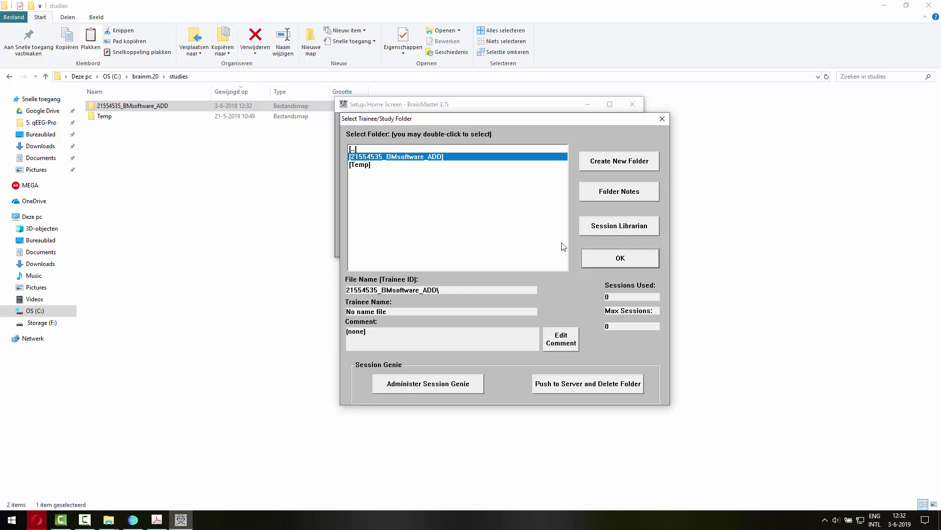
pyautogui.click(611, 261)
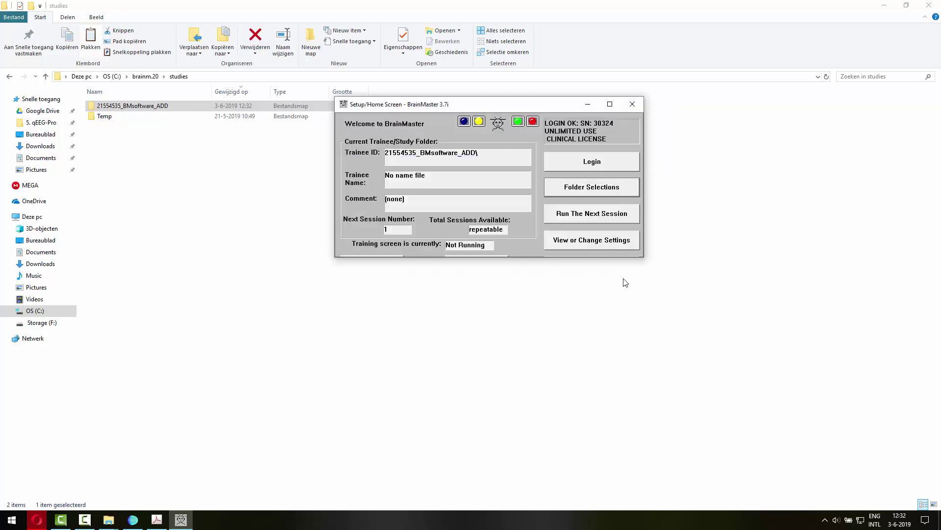
# Check the loaded training settings, including the frequency band limits, and apply them to the BMsoftware_ADD study
pyautogui.click(581, 243)
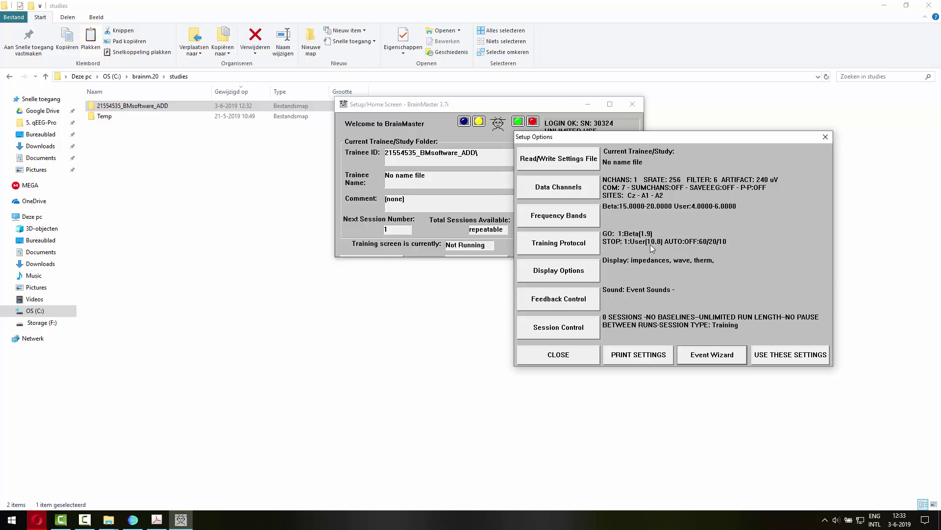
pyautogui.click(583, 216)
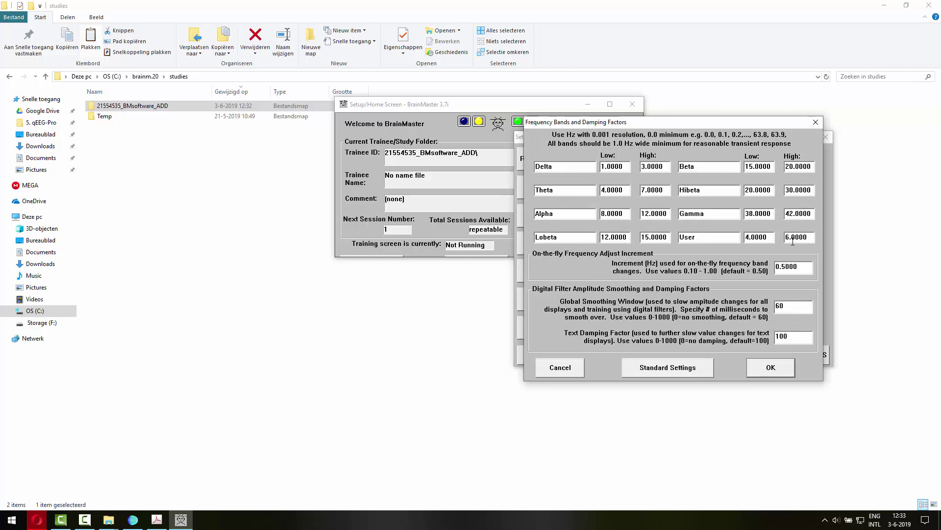
pyautogui.click(784, 366)
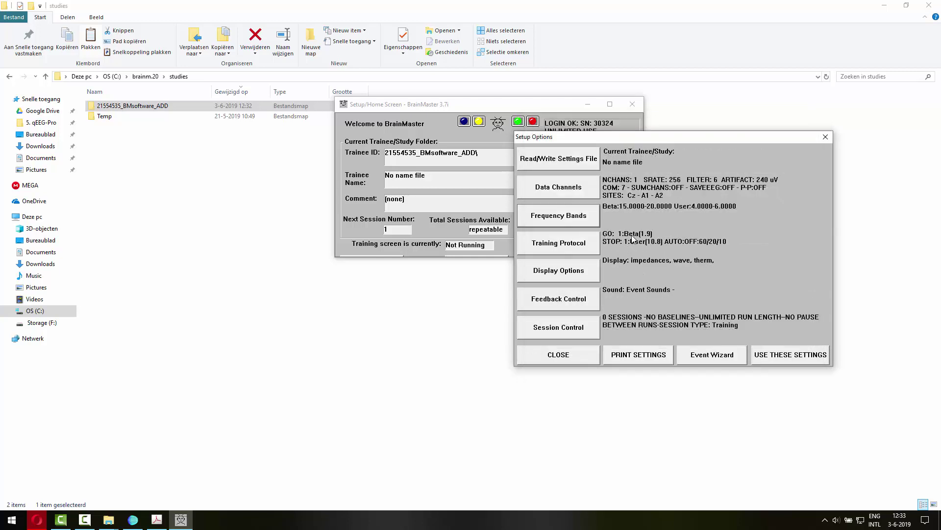
pyautogui.click(775, 357)
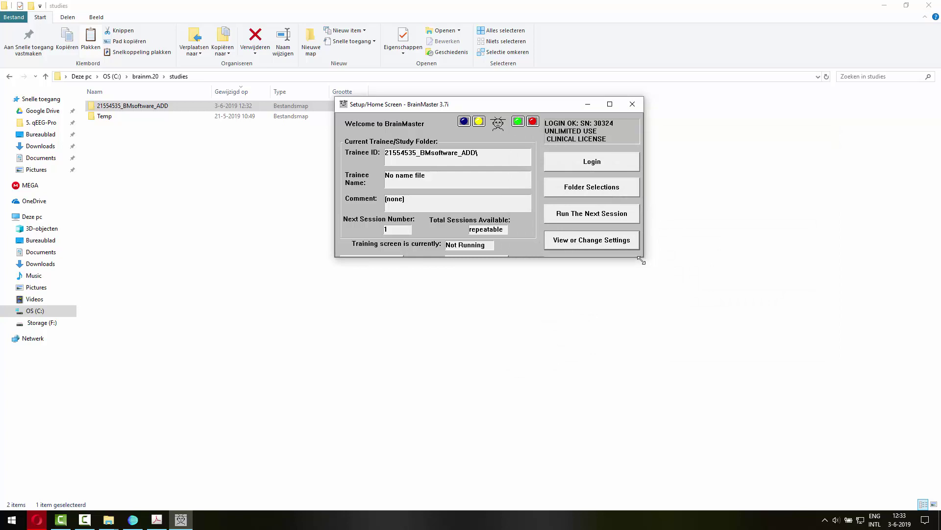
pyautogui.moveTo(643, 258); pyautogui.dragTo(675, 303)
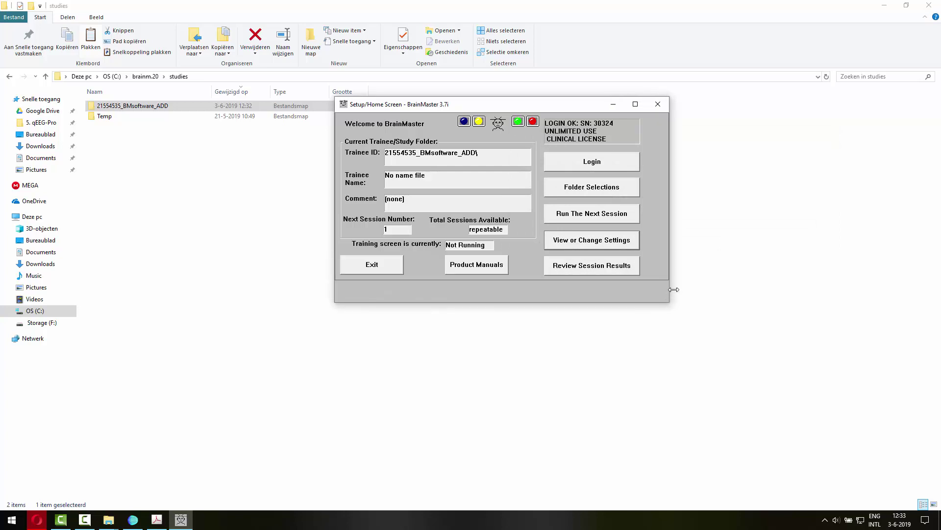